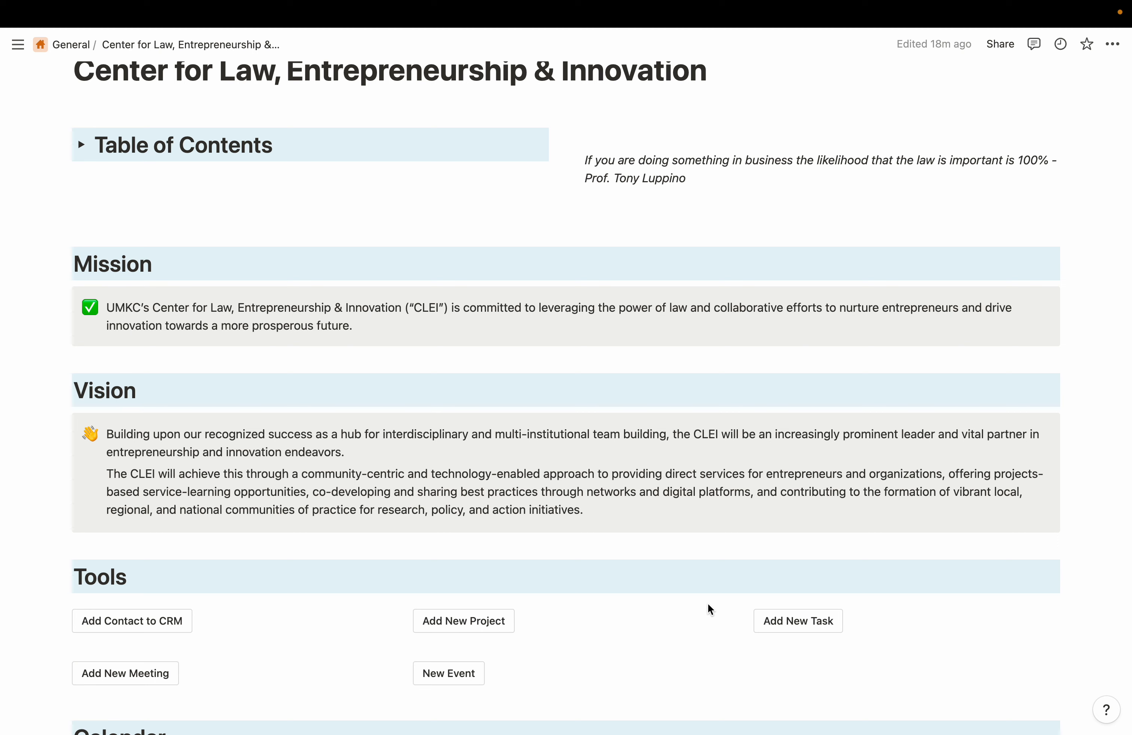
Look through the workspace page's sections from Mission to About the team, including the links inside Resources
scroll(708, 607, down, 5)
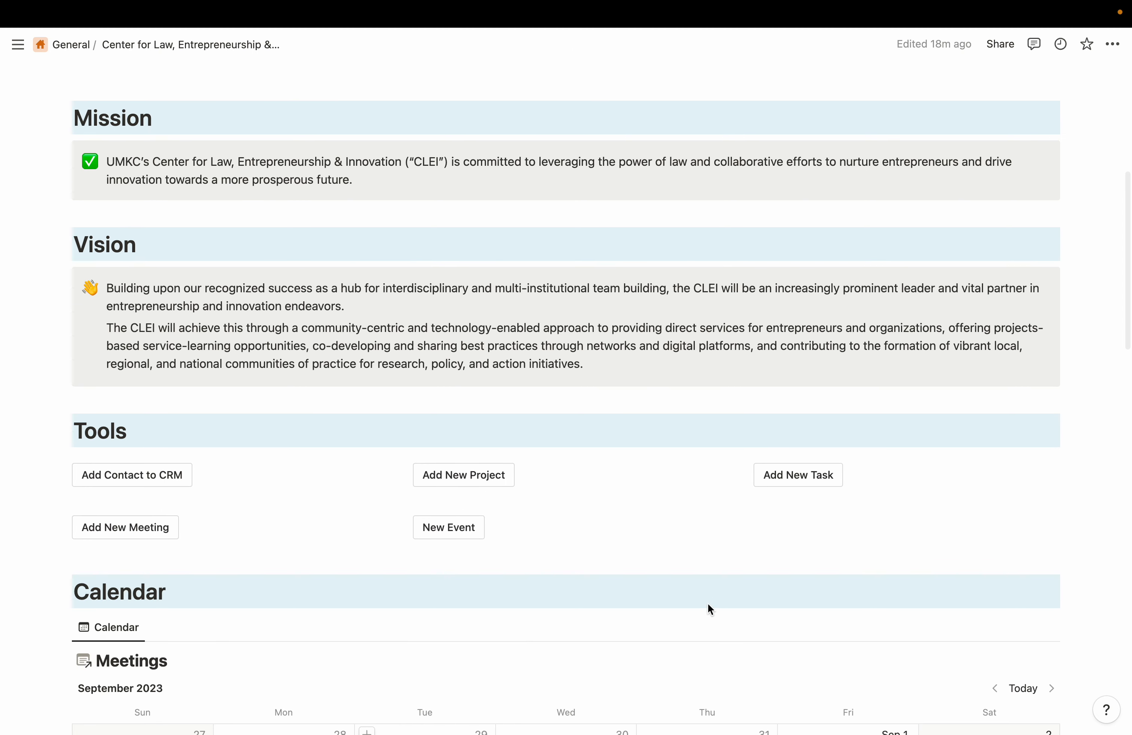
scroll(688, 561, down, 3)
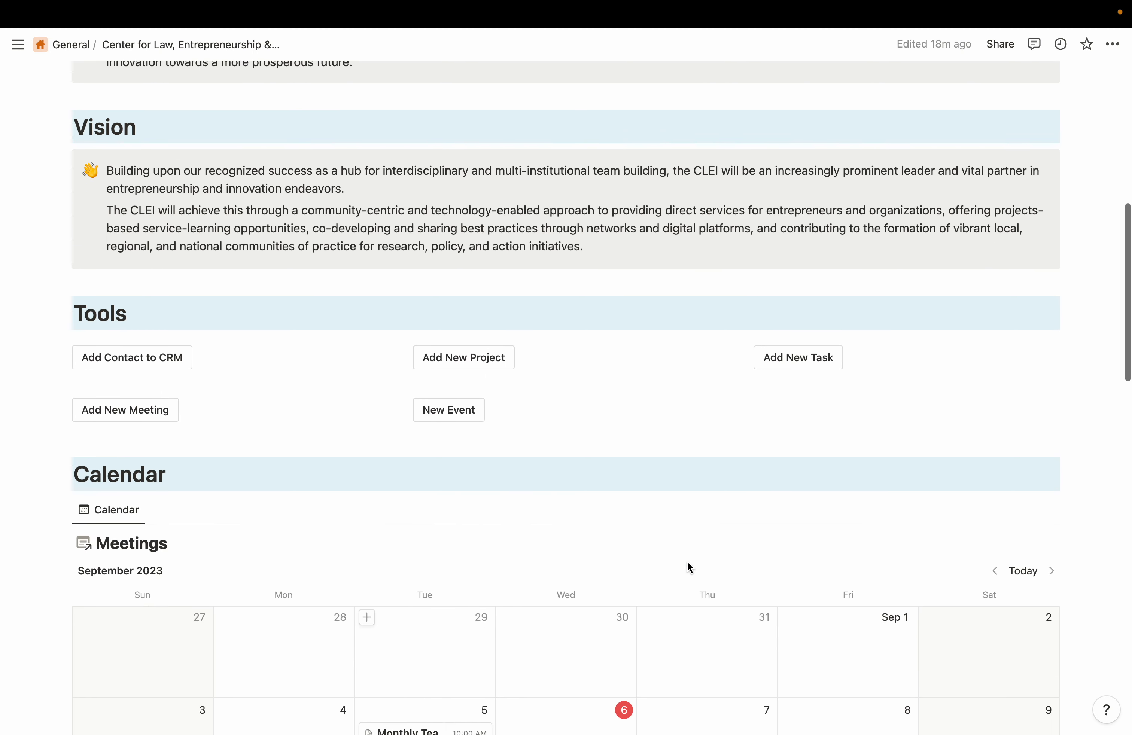
scroll(688, 561, up, 10)
scroll(688, 562, up, 2)
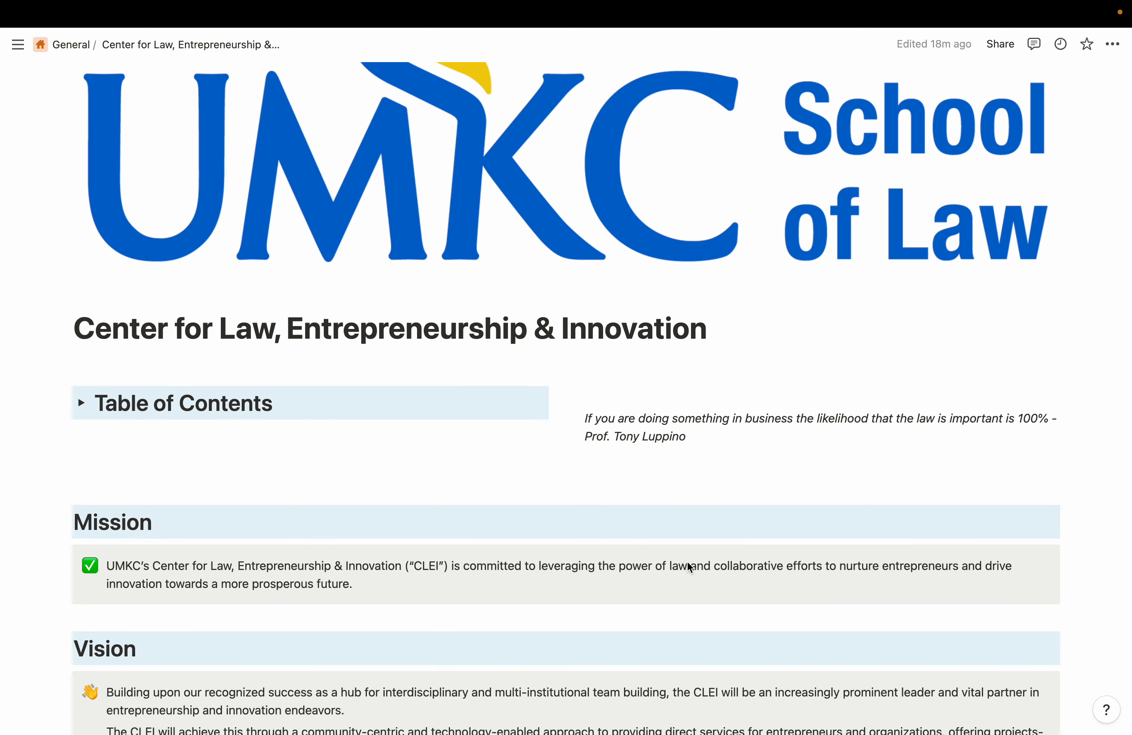
scroll(688, 565, down, 15)
scroll(687, 563, down, 5)
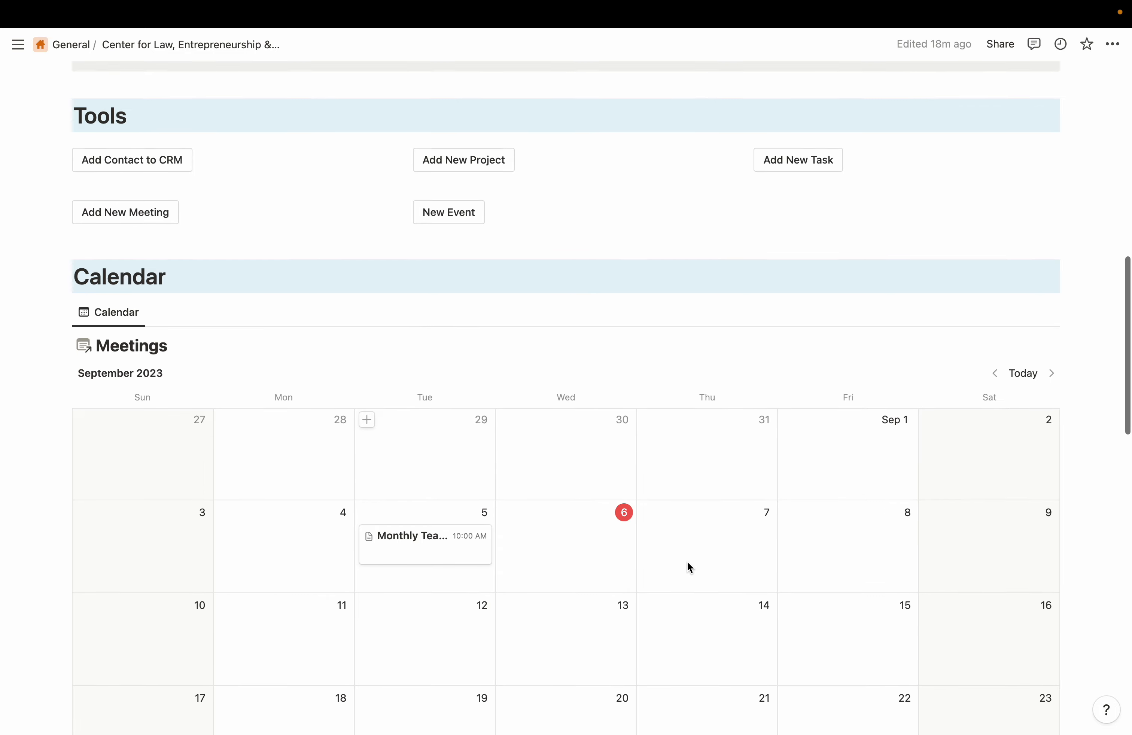
scroll(688, 564, down, 4)
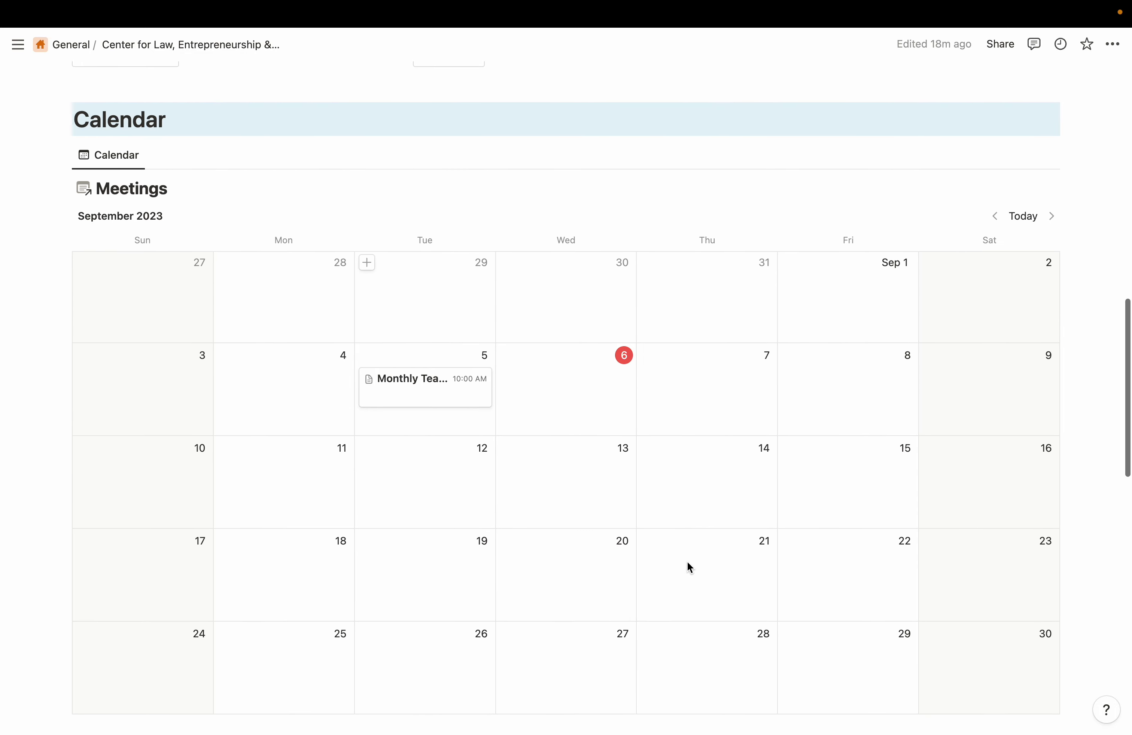
scroll(687, 562, down, 5)
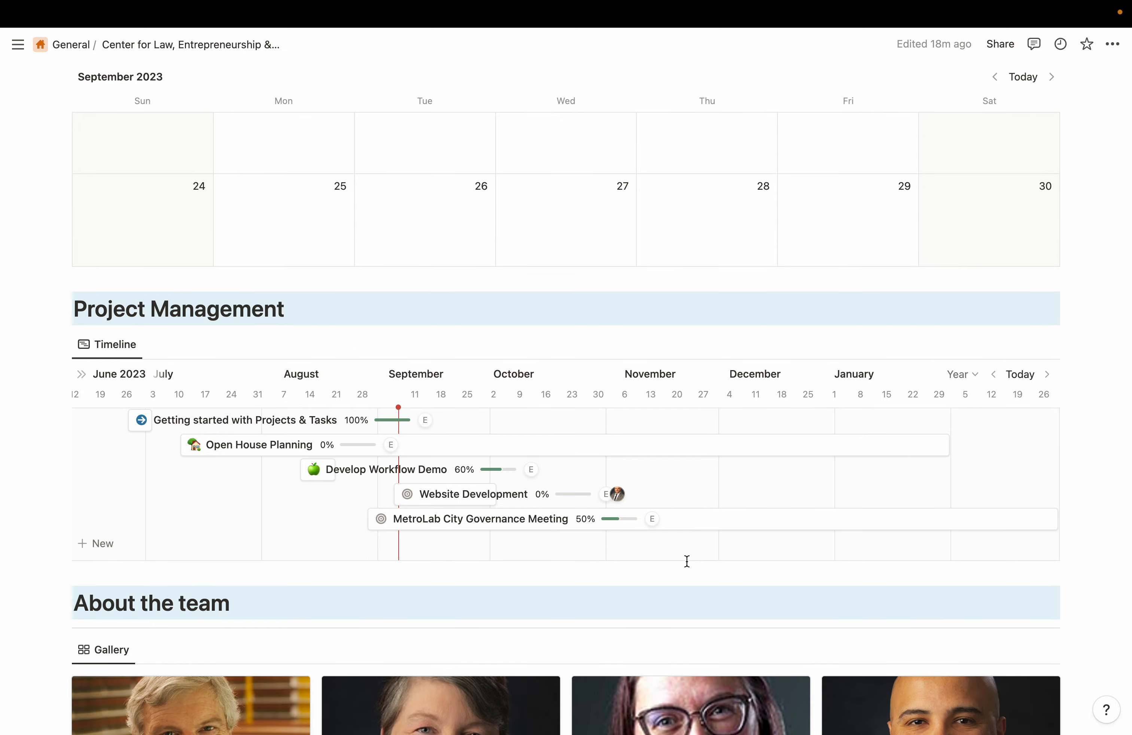
scroll(687, 562, down, 10)
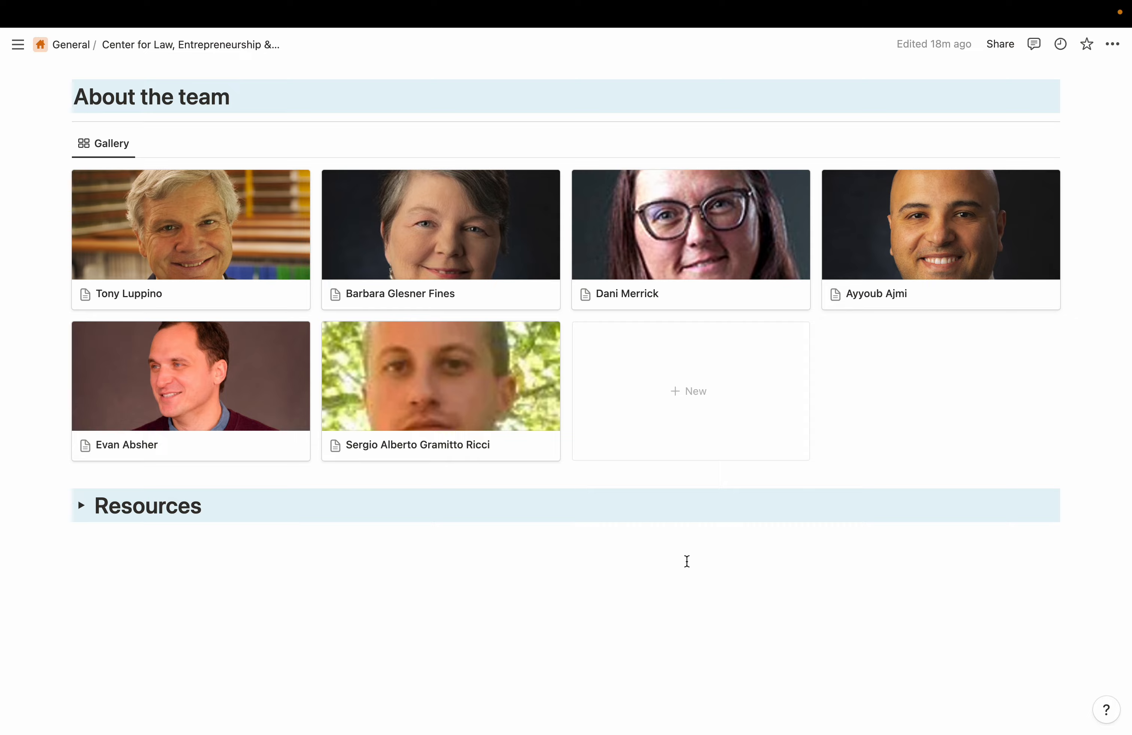
click(82, 506)
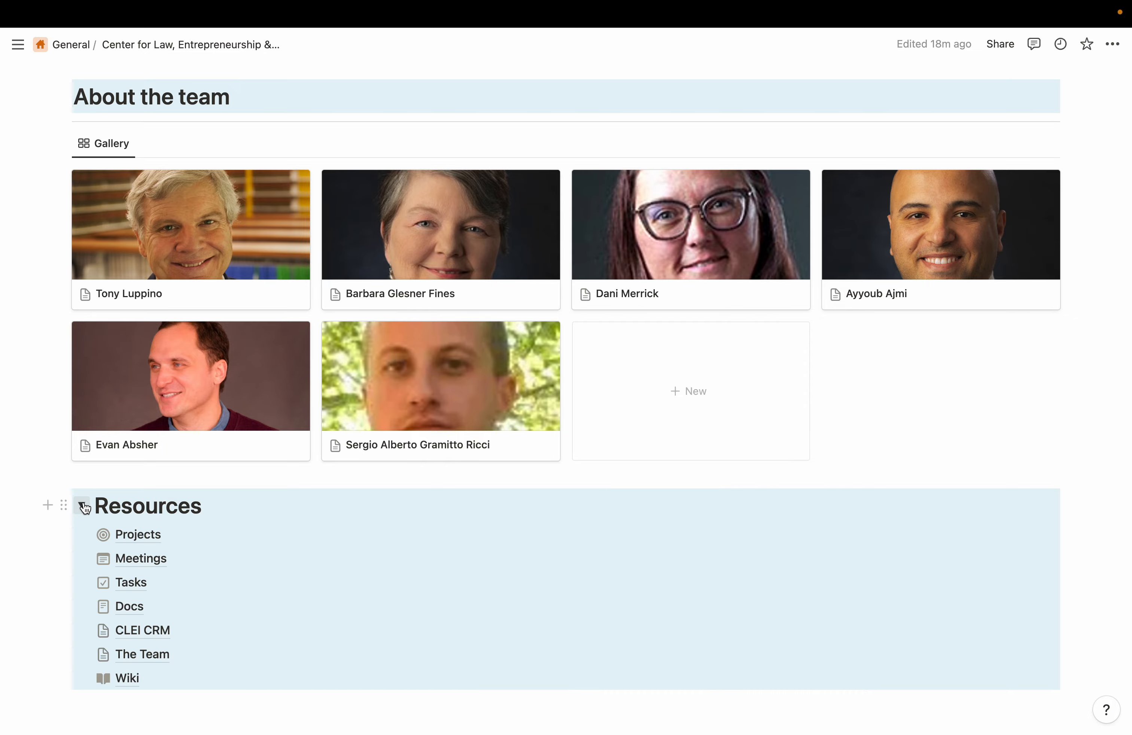
click(84, 507)
Create a new event from the Tools section of the page
scroll(280, 573, up, 20)
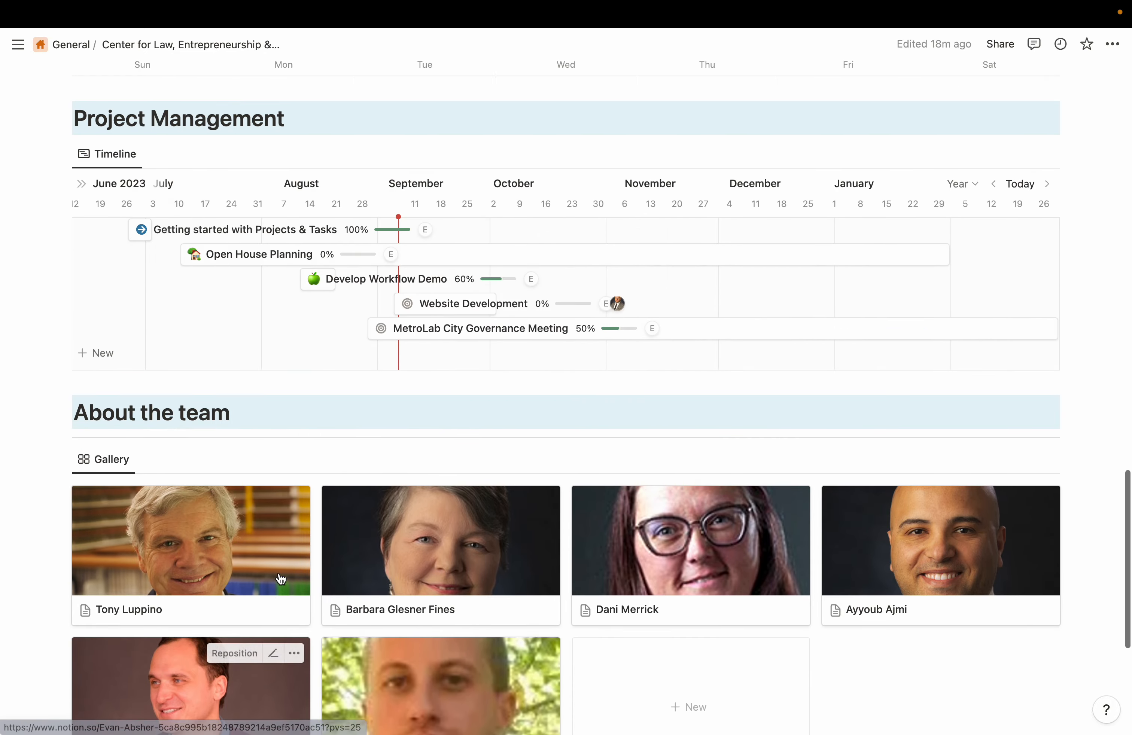
scroll(280, 573, down, 2)
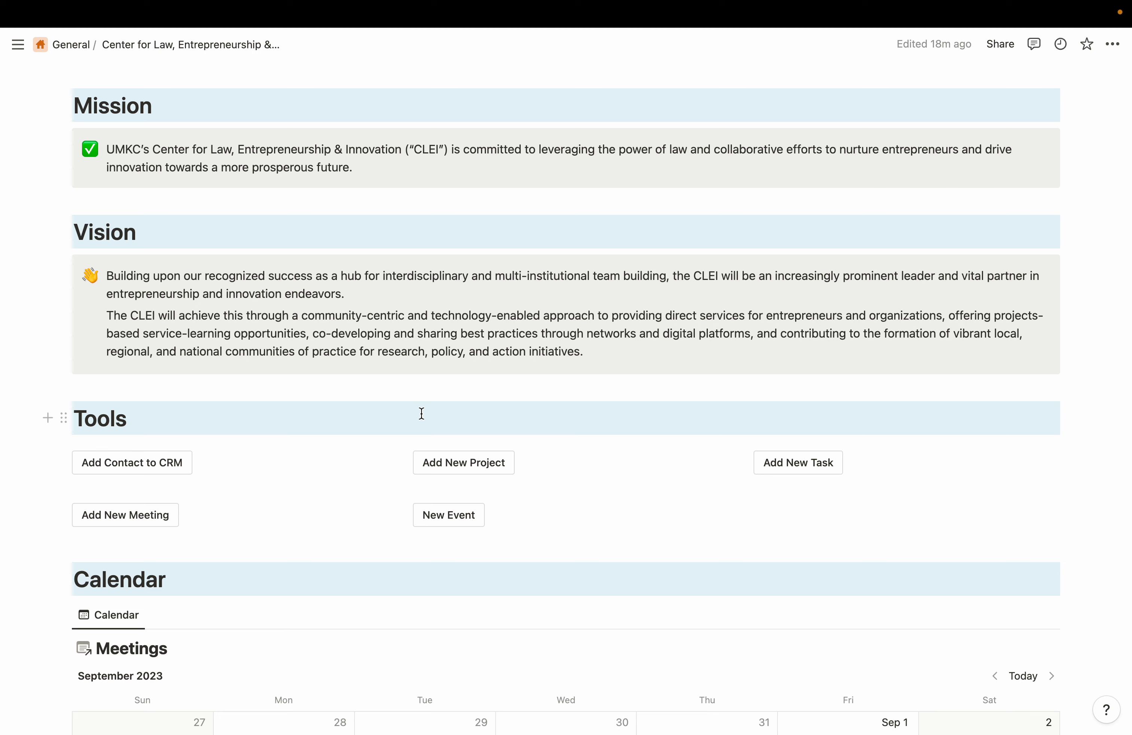
scroll(421, 416, down, 15)
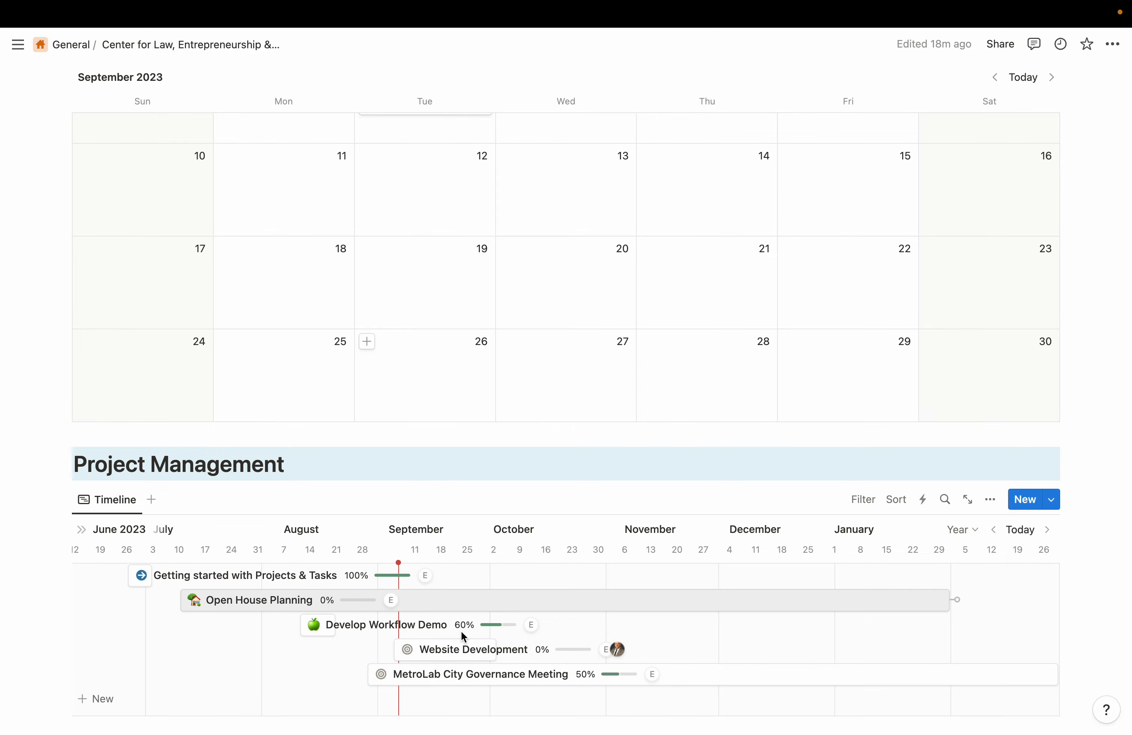
scroll(435, 613, up, 10)
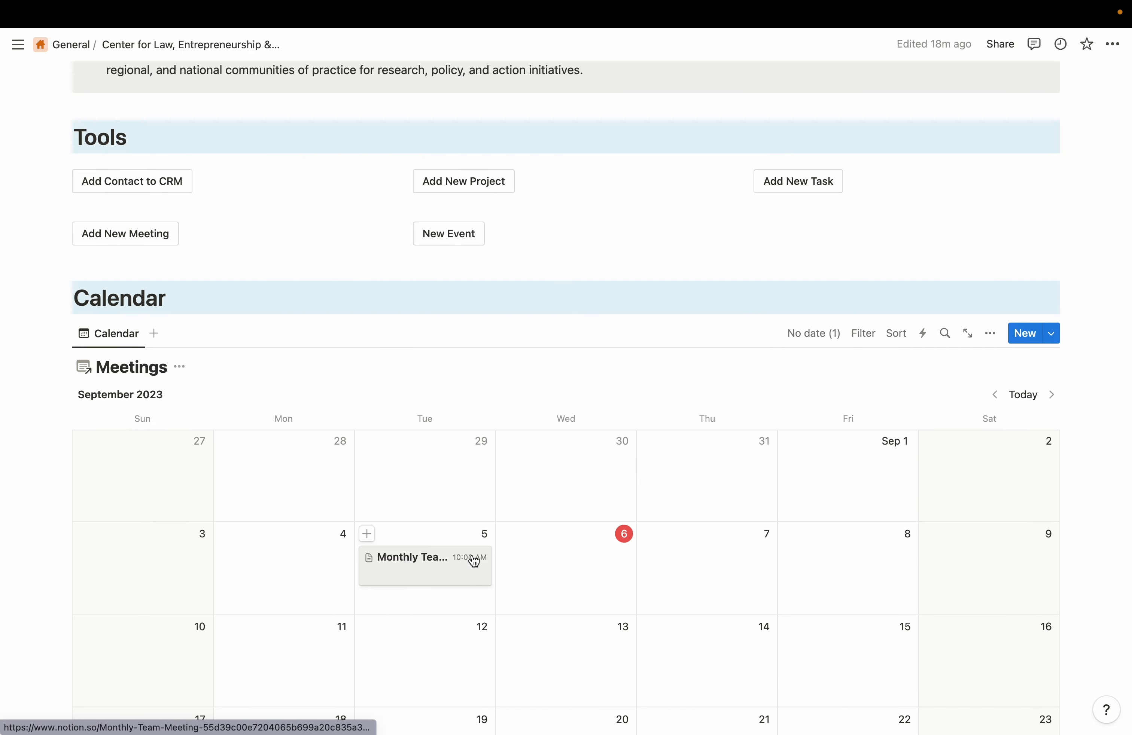
scroll(474, 562, up, 8)
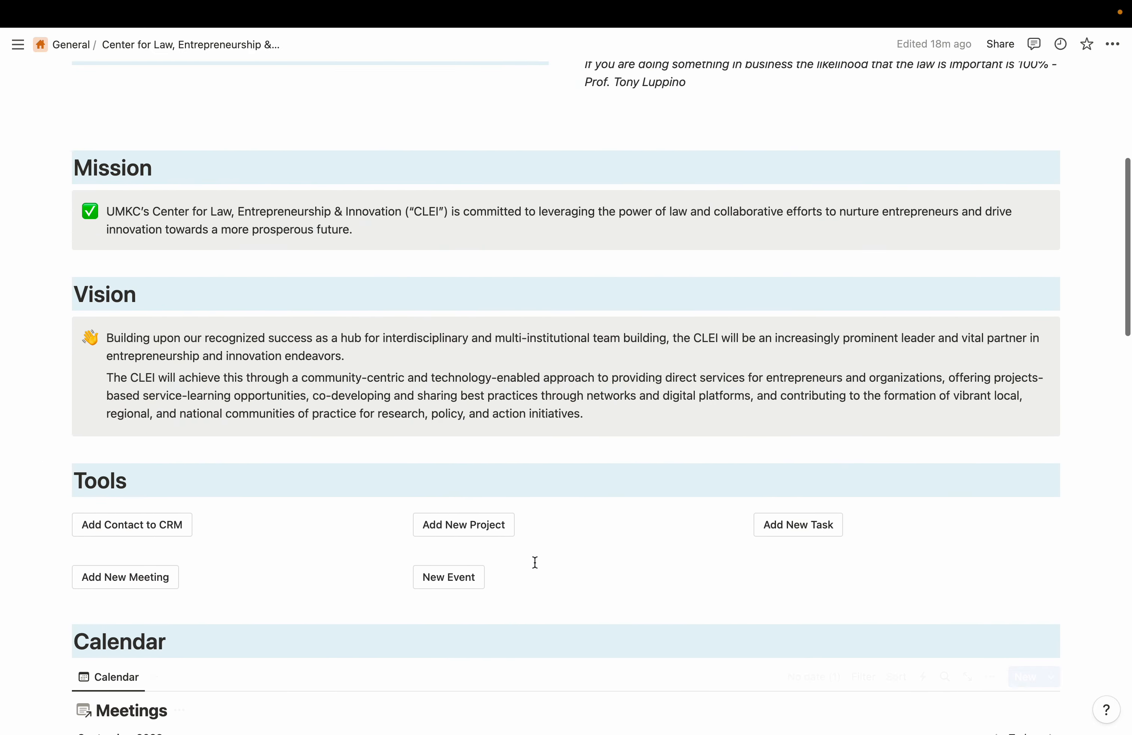
scroll(535, 563, up, 2)
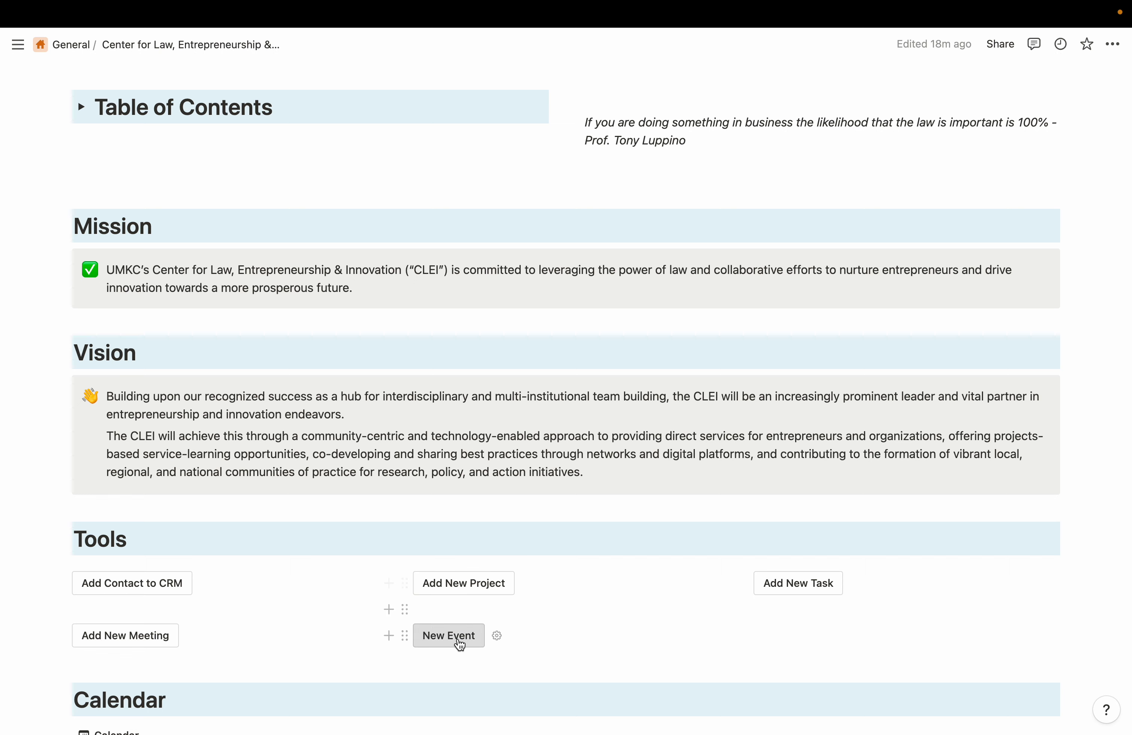
click(448, 635)
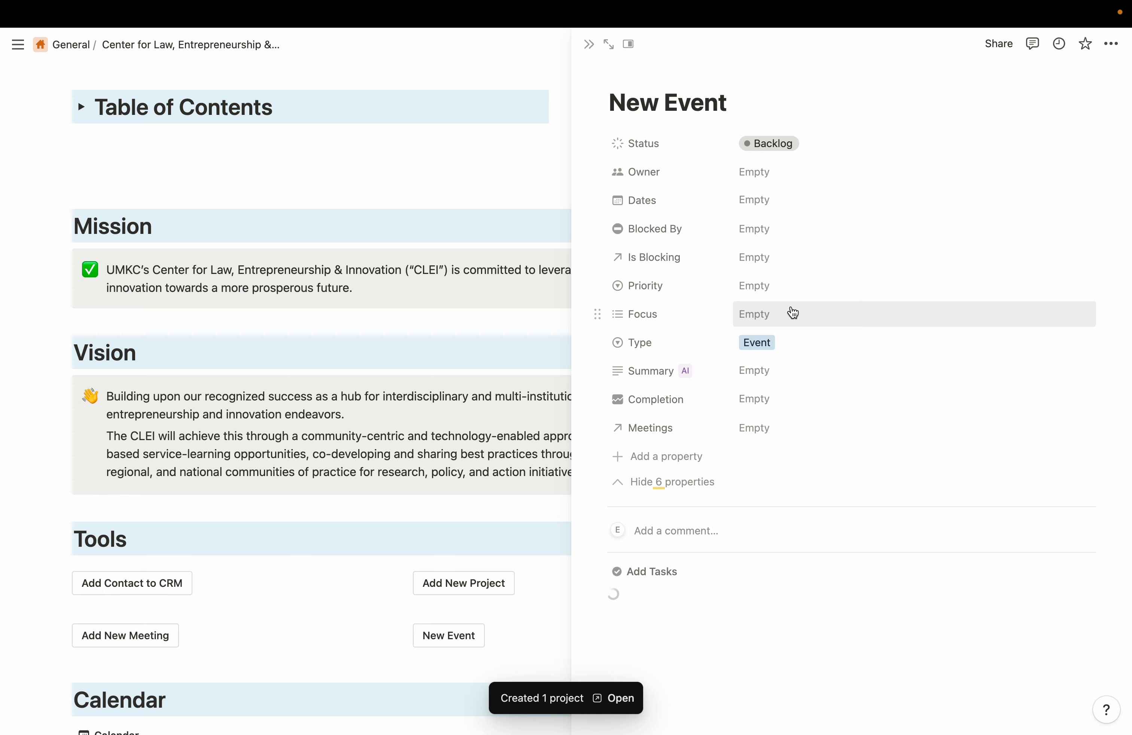
Rename the new event as Corporate Governance Conference
scroll(794, 313, down, 1)
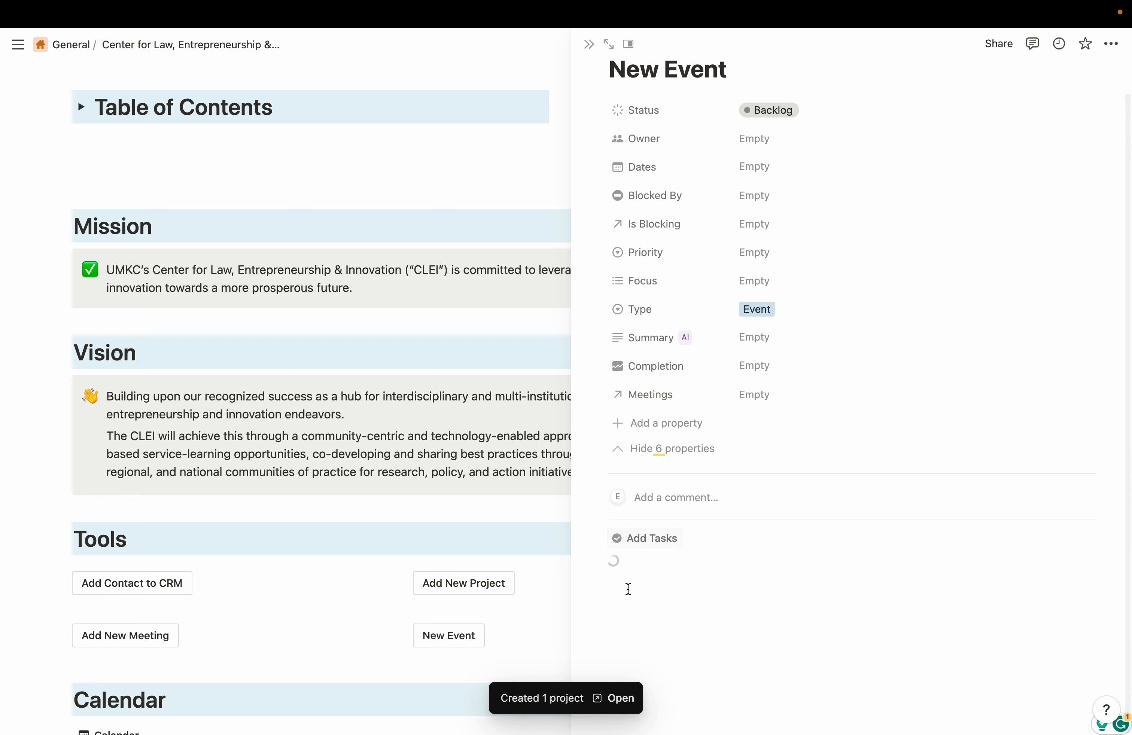
scroll(630, 584, up, 1)
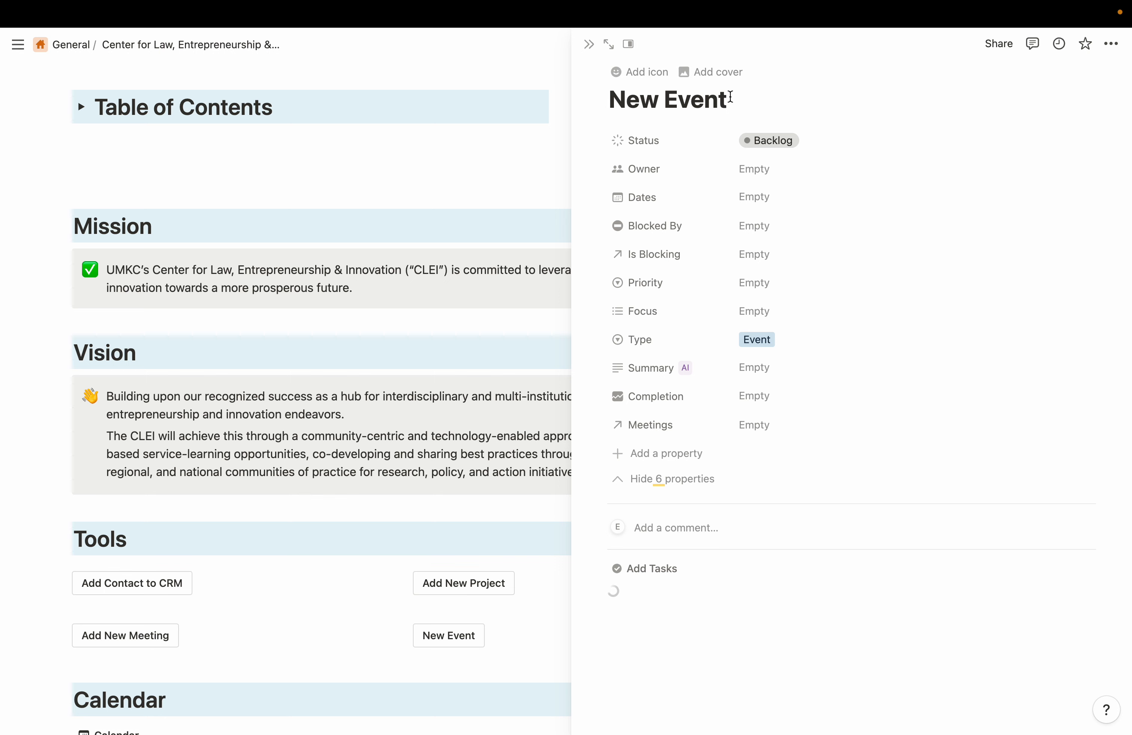
key(BackSpace)
key(BackSpace)
key(BackSpace)
key(BackSpace)
key(BackSpace)
key(BackSpace)
key(BackSpace)
key(BackSpace)
key(BackSpace)
text(C)
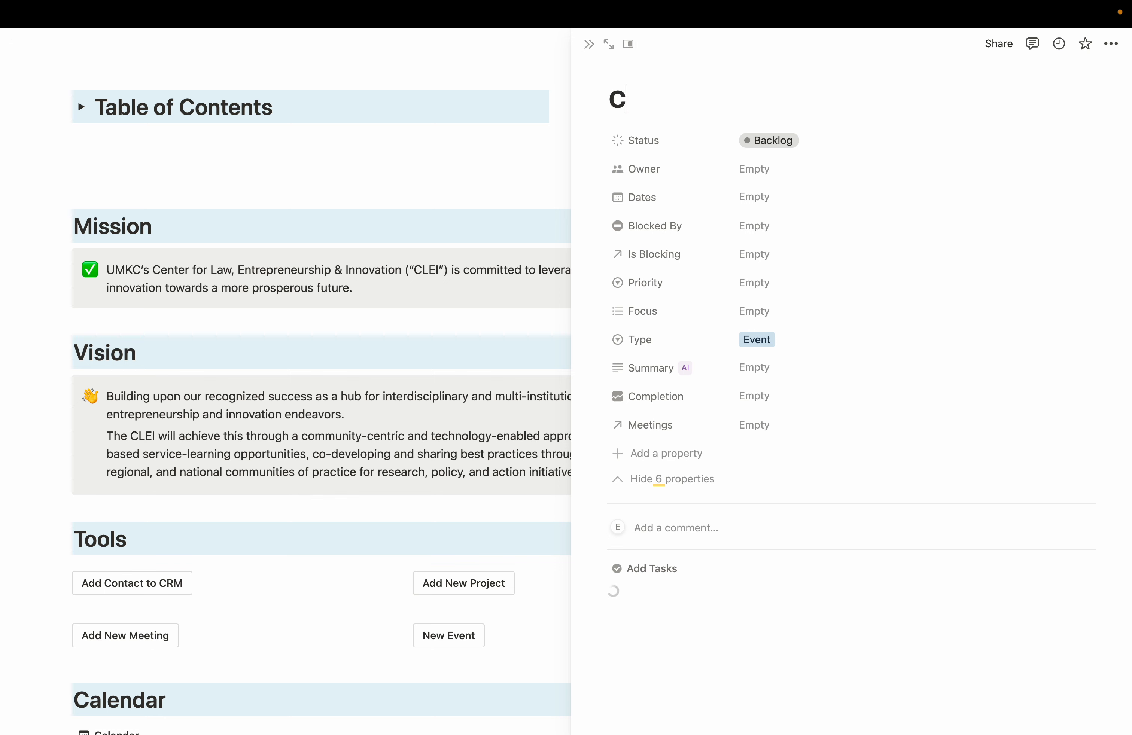
text(orporate GF)
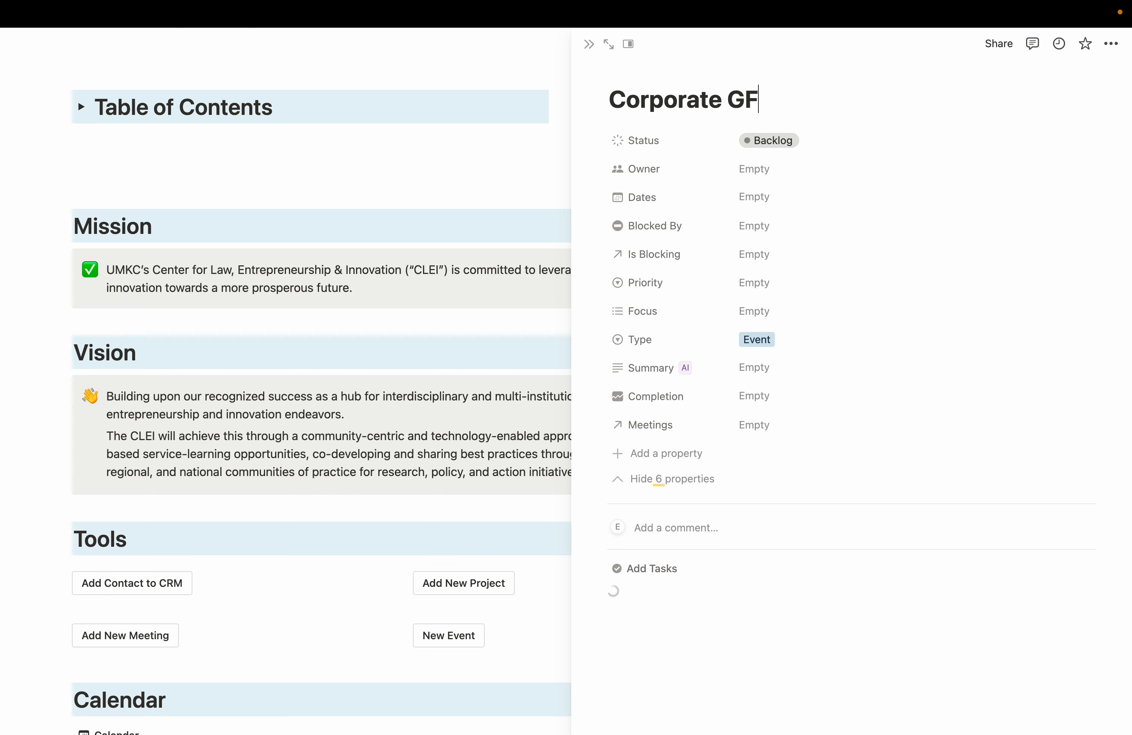
key(BackSpace)
text(overnance )
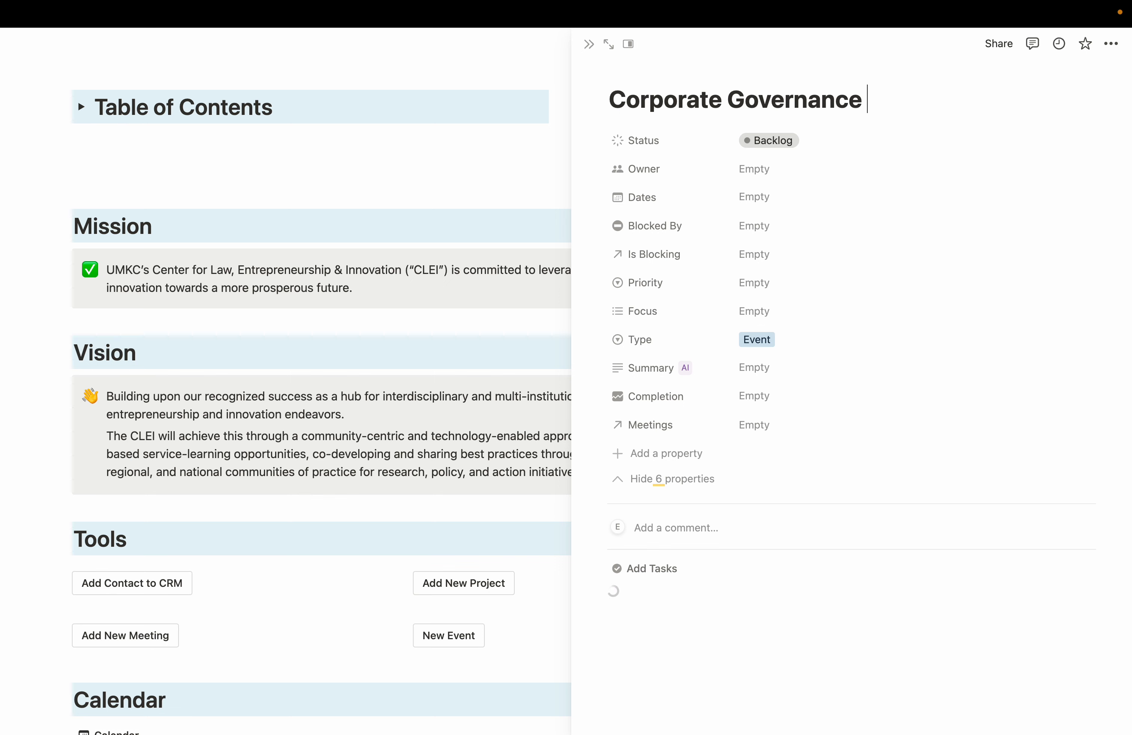
text(Conferewn)
key(BackSpace)
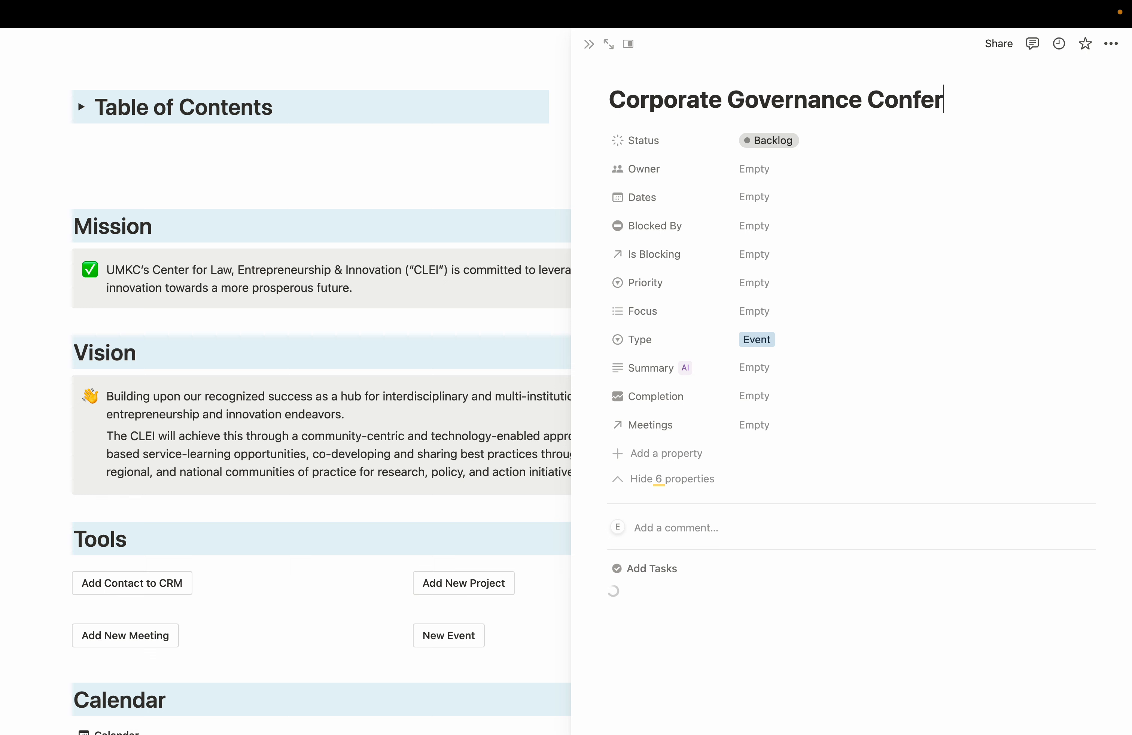
text(ewnce)
key(BackSpace)
key(BackSpace)
key(BackSpace)
key(BackSpace)
text(nce)
Assign the second person in the list of people as the conference's owner
click(771, 169)
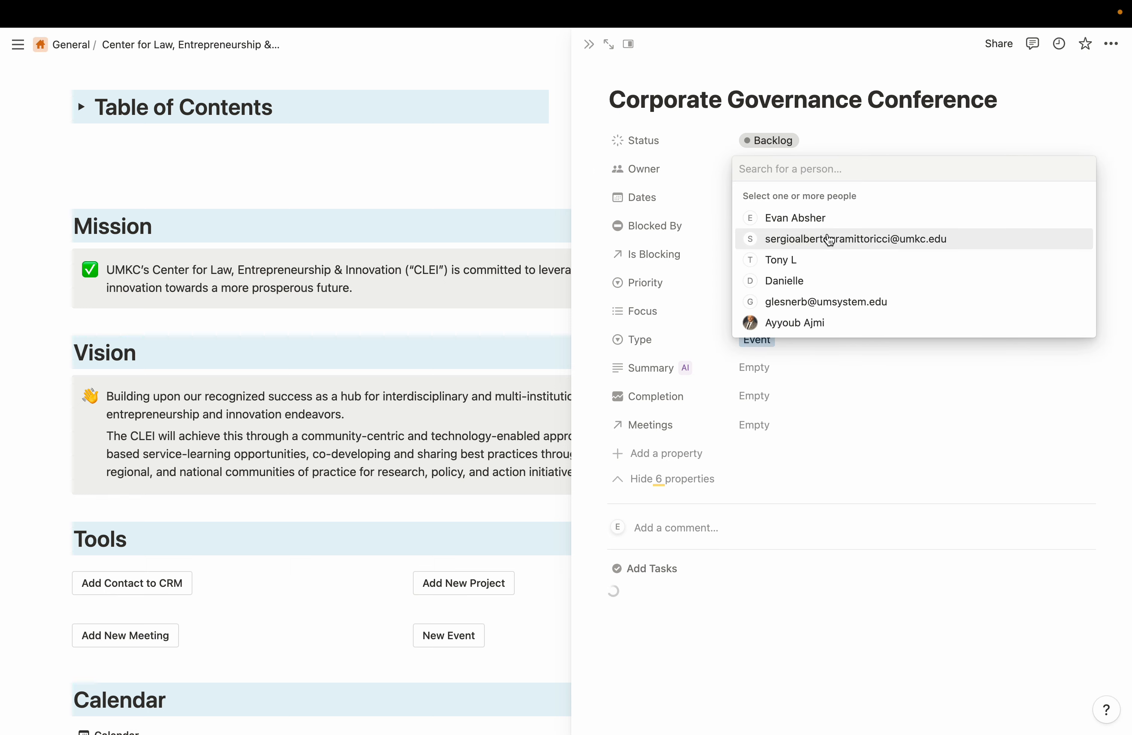
click(829, 238)
click(684, 141)
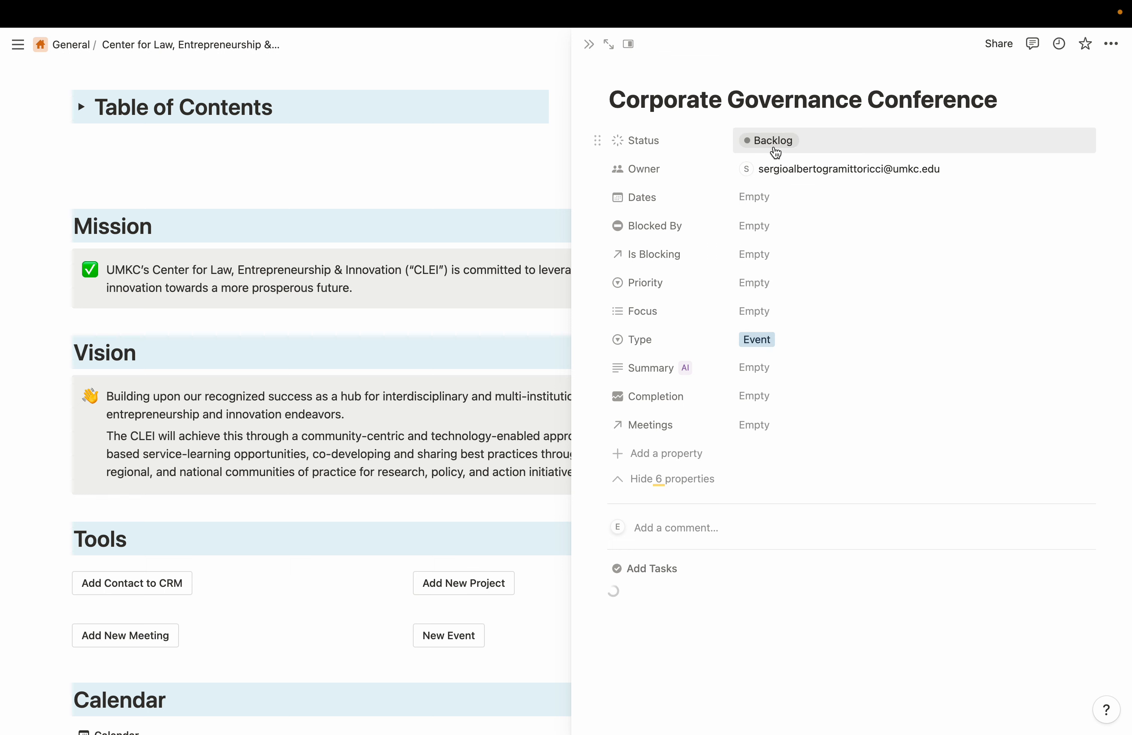
Set the conference's status to Proposal and review the available status options
click(820, 146)
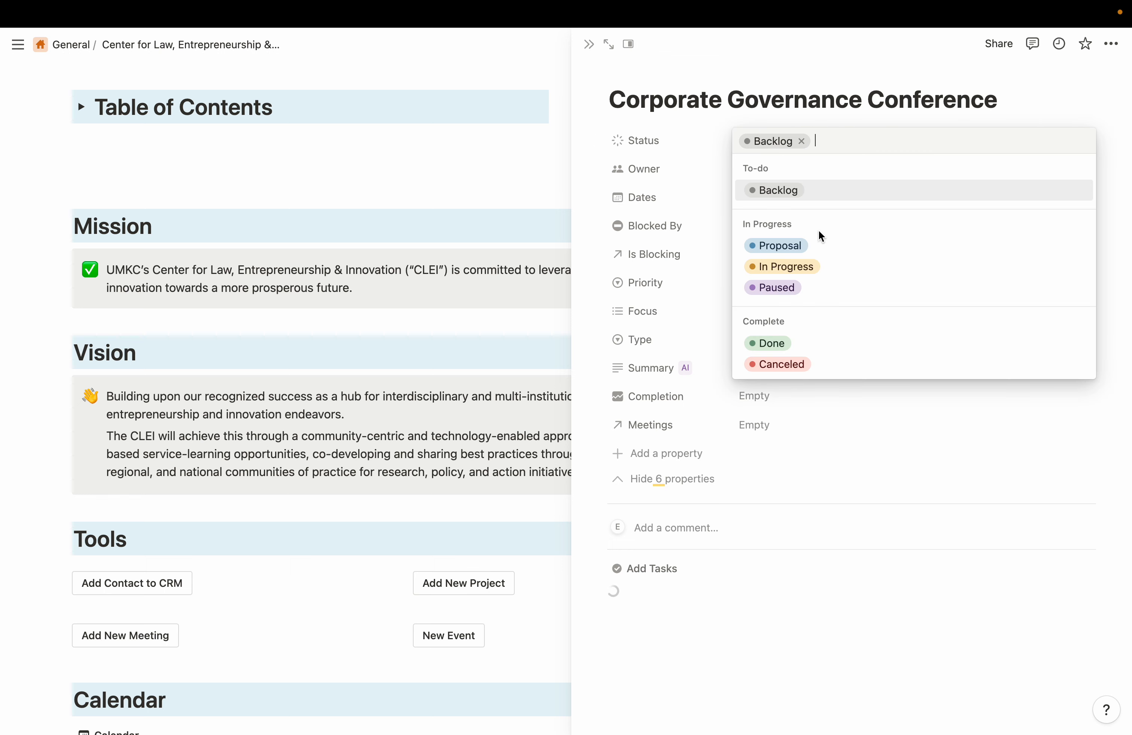
click(825, 255)
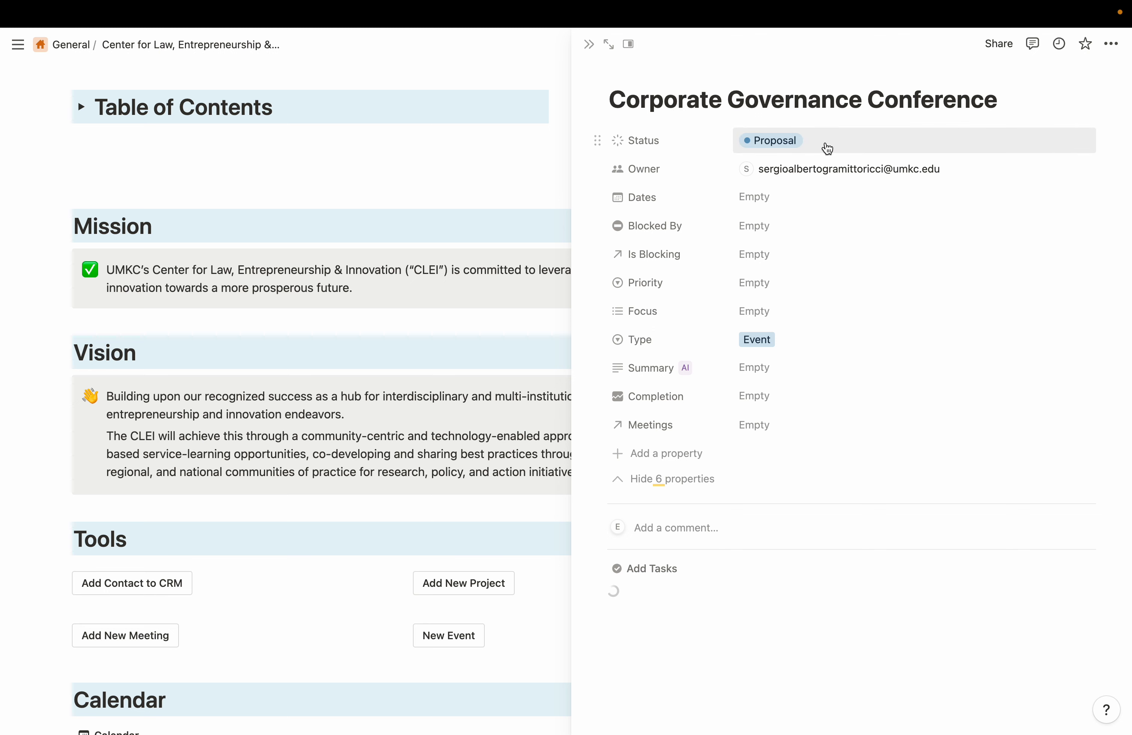
click(827, 146)
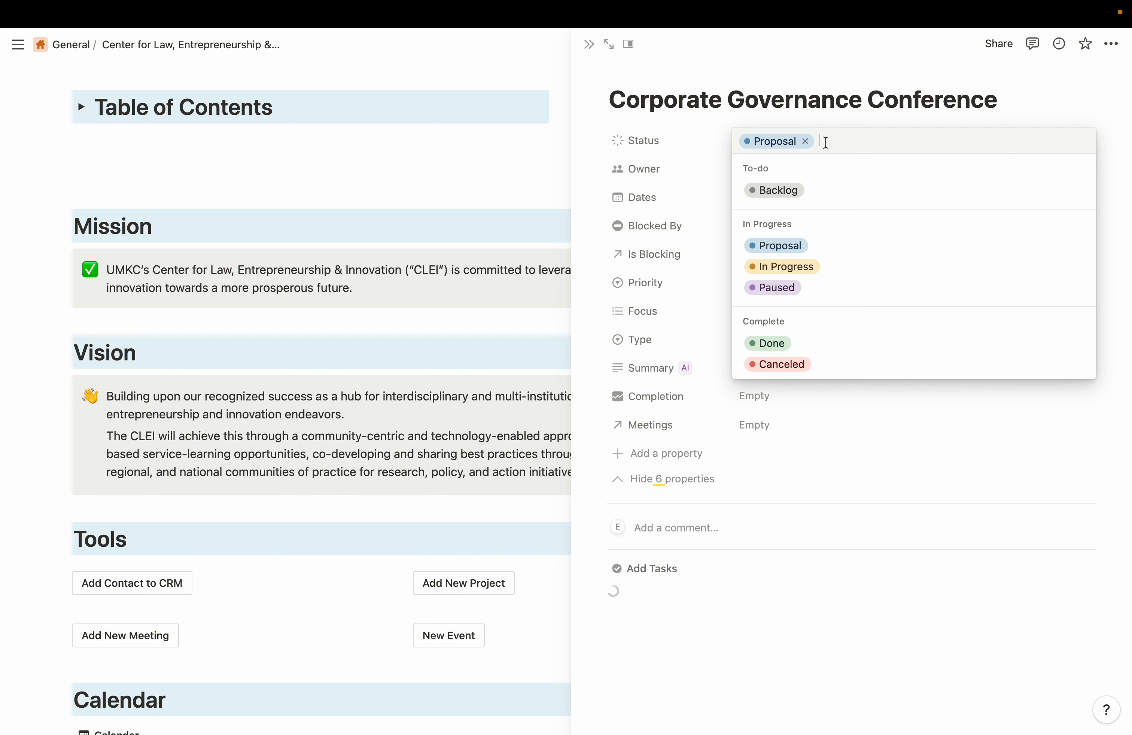
click(697, 130)
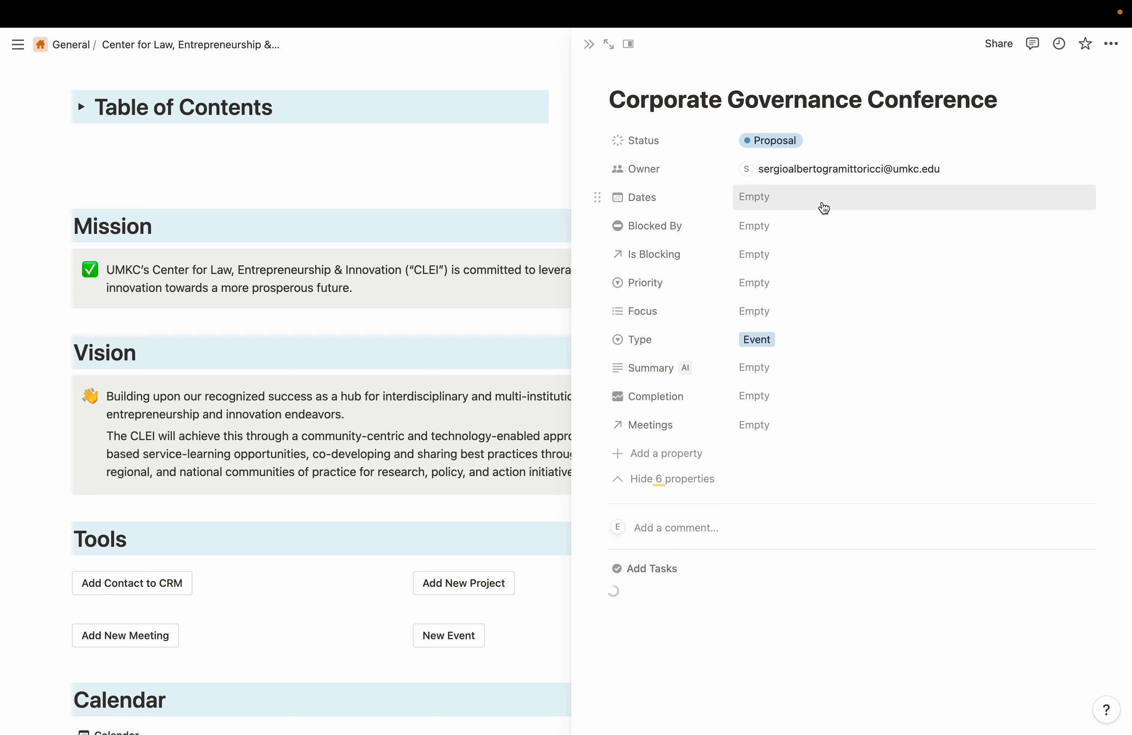
Set the conference's start date to May 16, 2024
click(823, 207)
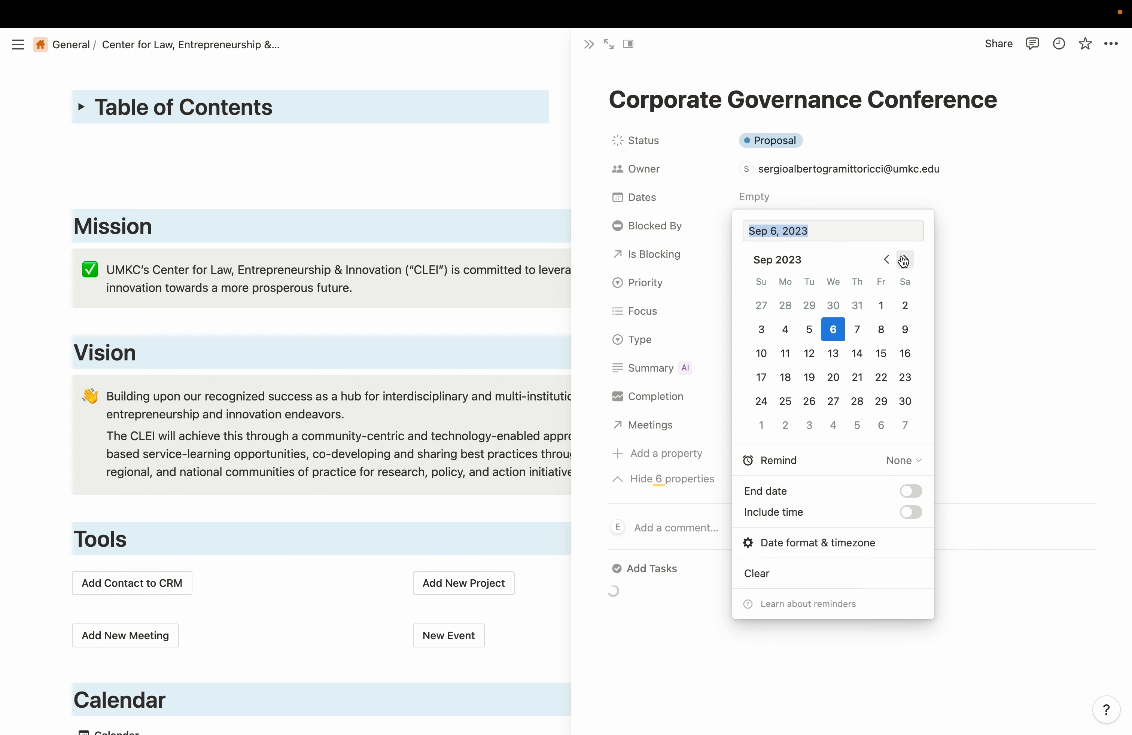
click(906, 260)
click(906, 260)
click(905, 260)
click(905, 260)
click(905, 260)
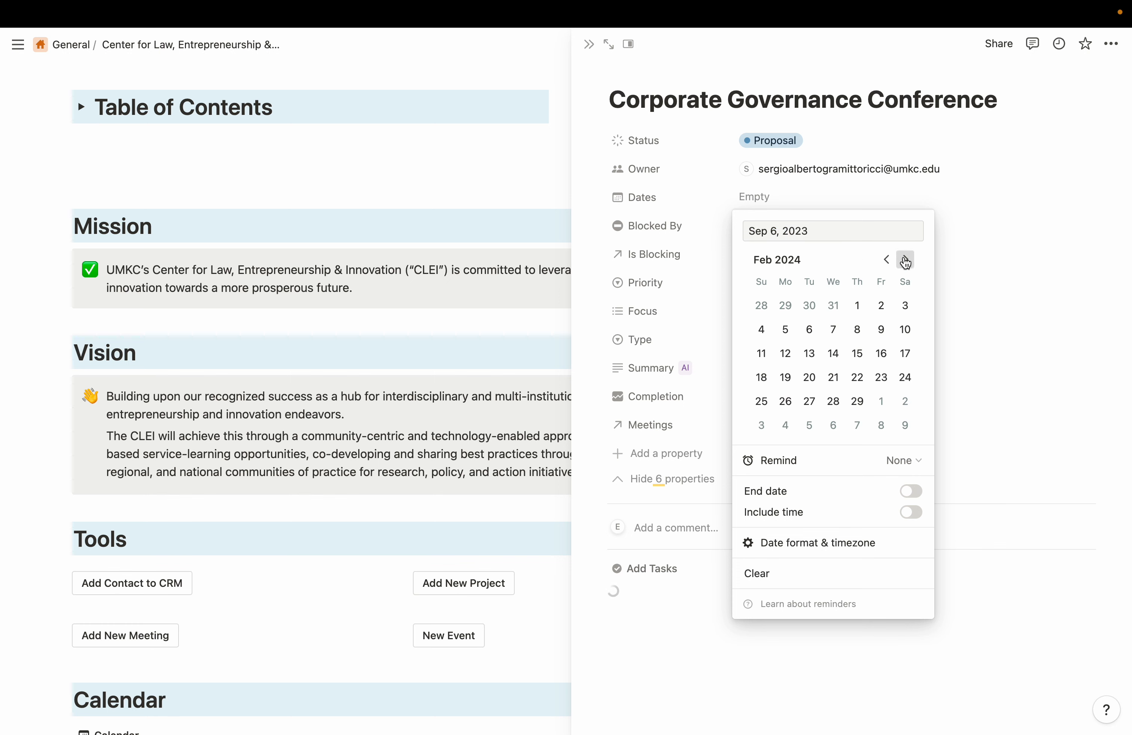
click(906, 260)
click(905, 260)
click(905, 260)
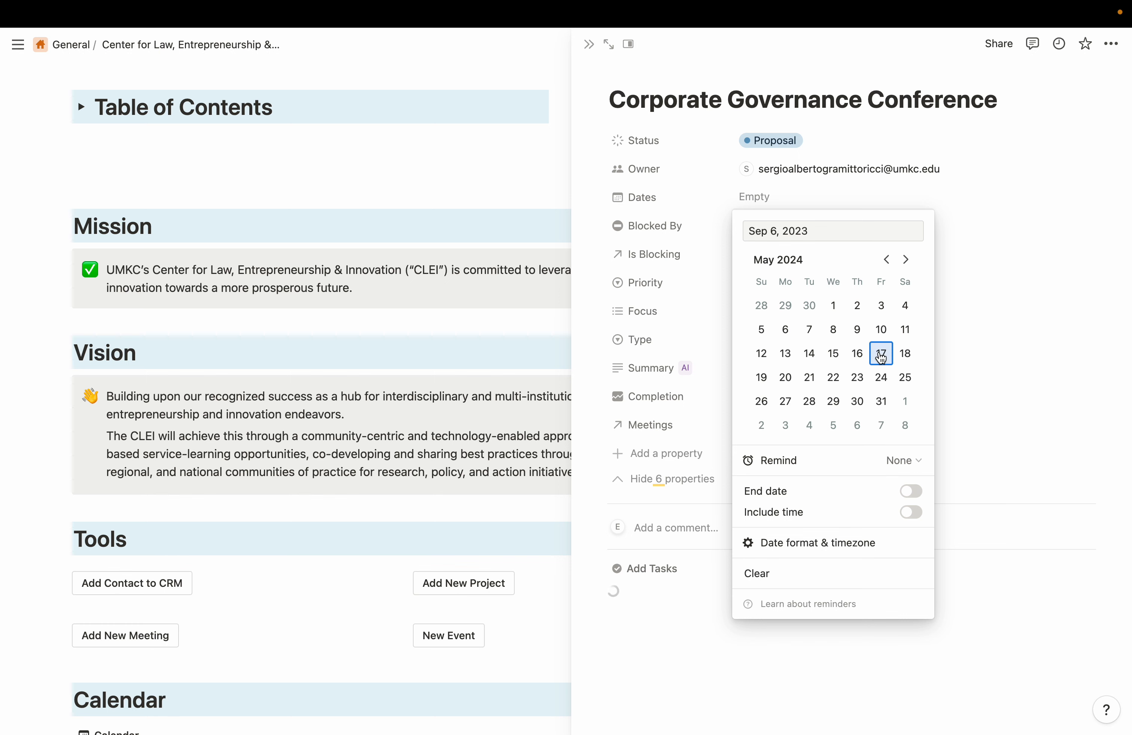
click(859, 356)
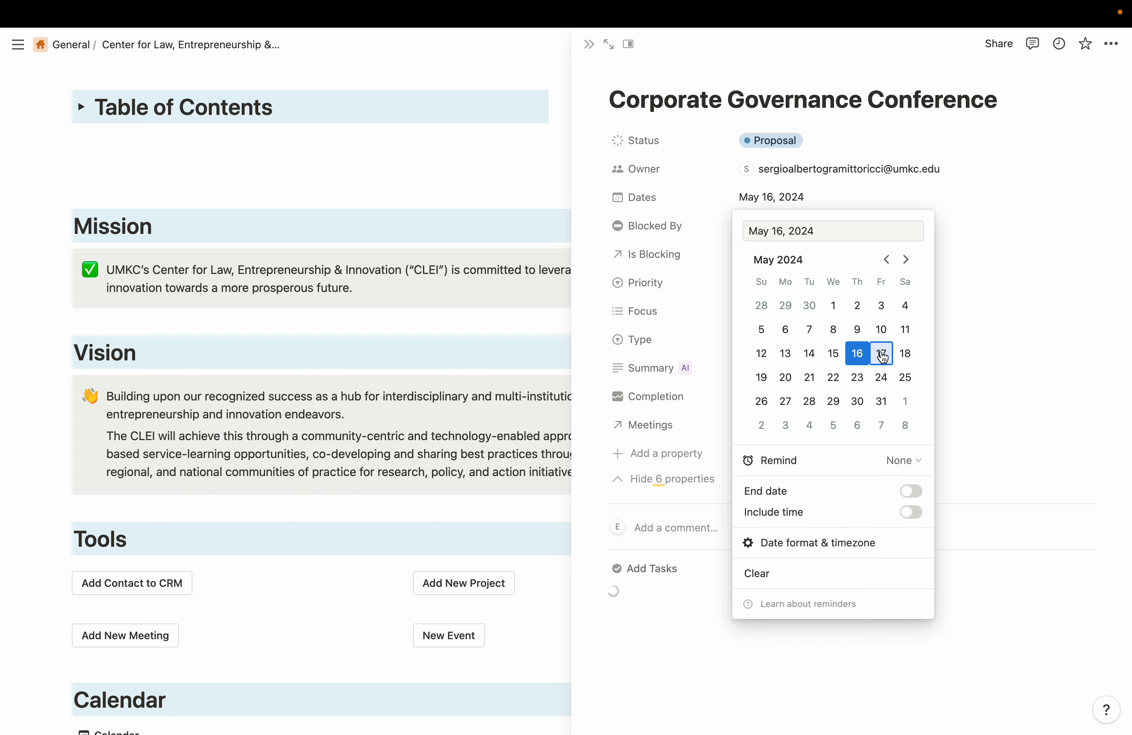
click(881, 355)
click(857, 354)
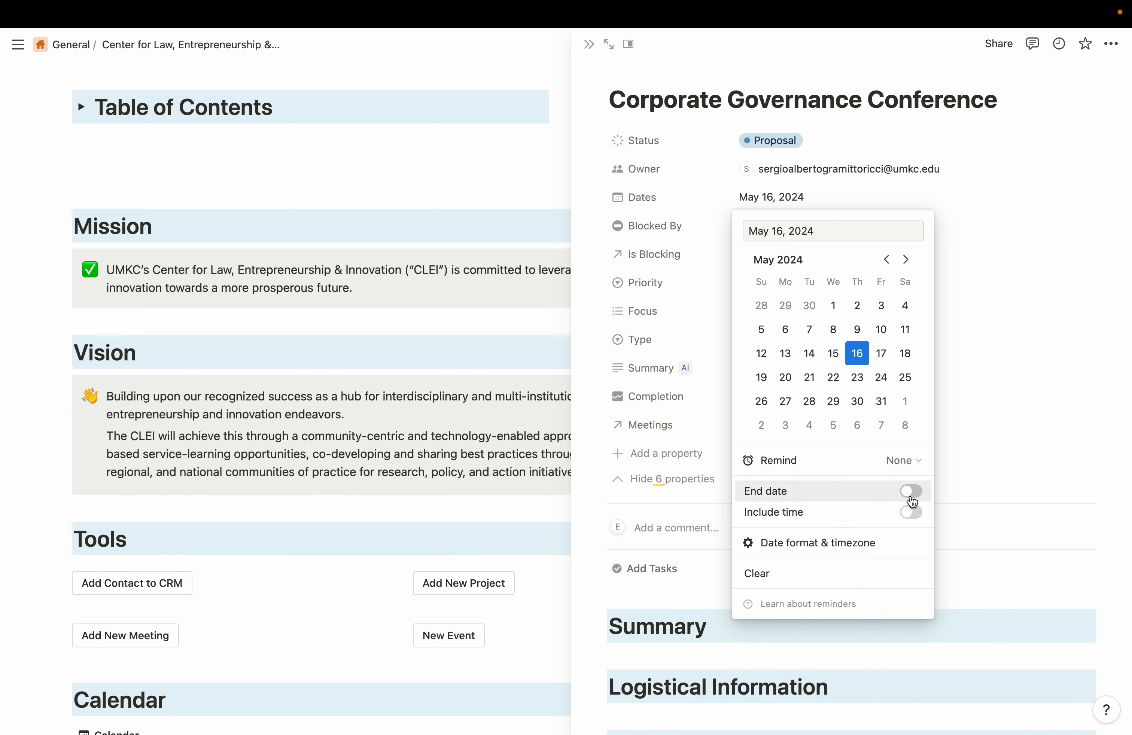
Enable an end date for the conference and set it to May 17, 2024
click(913, 492)
click(881, 355)
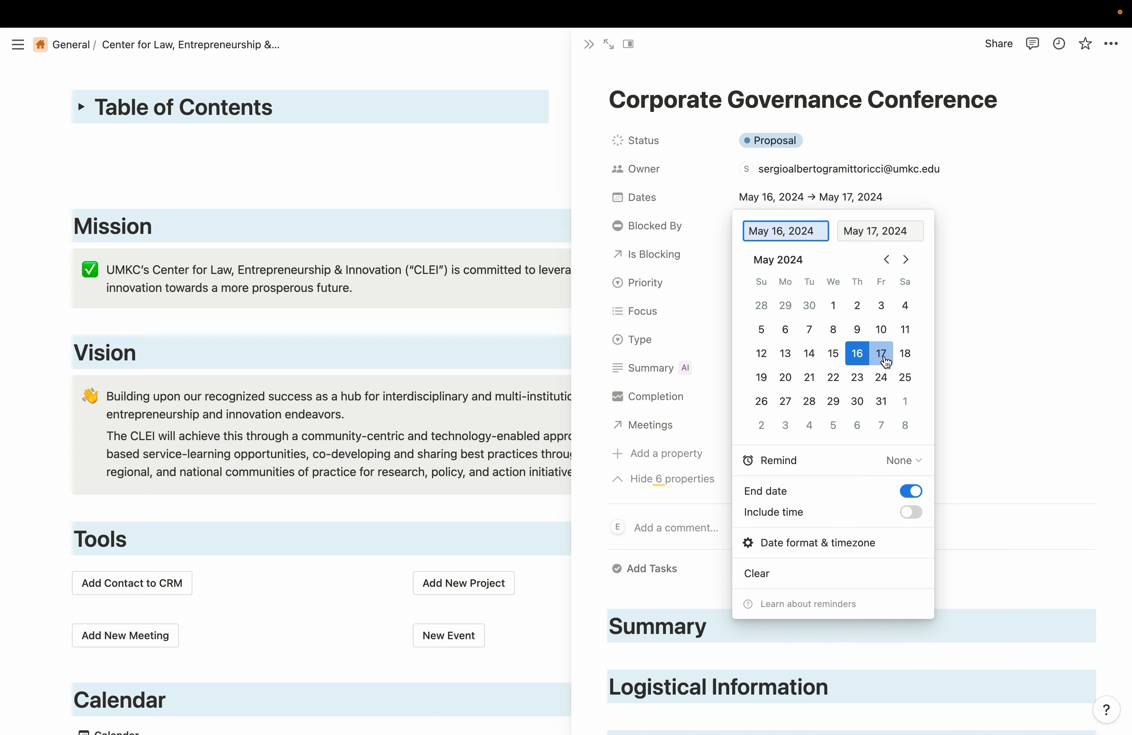
click(1008, 310)
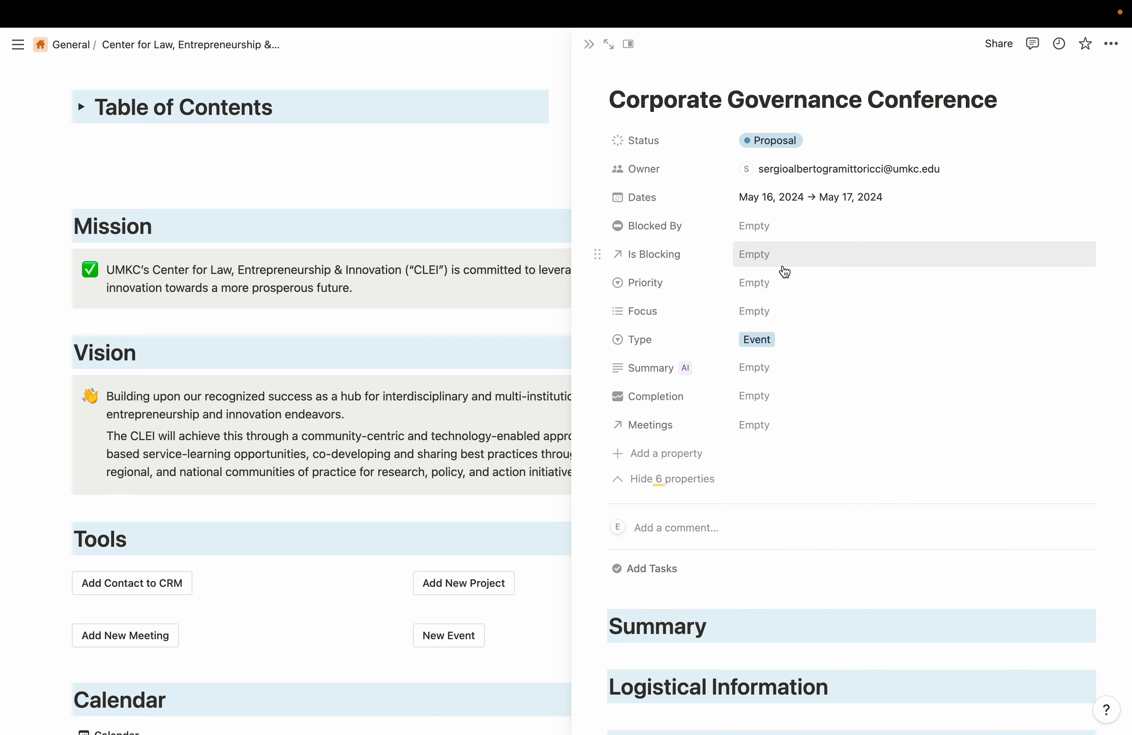
Set the conference's priority to Medium and its focus to Research, Policy and Networks
click(786, 282)
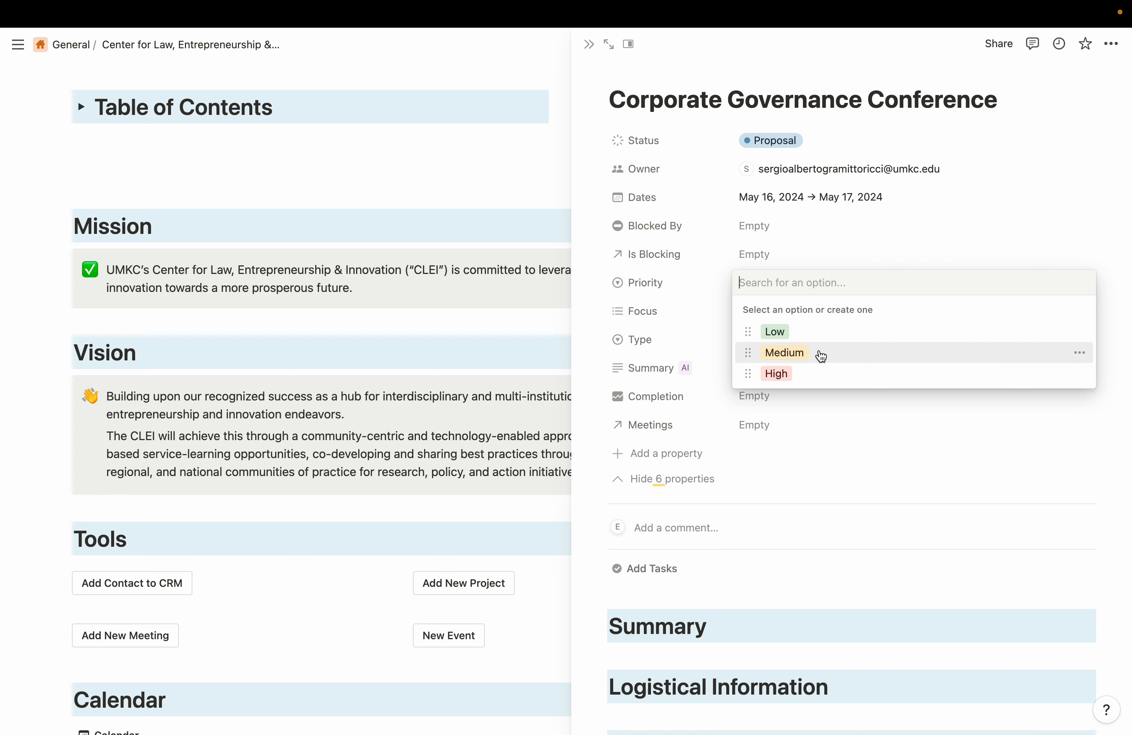
click(821, 357)
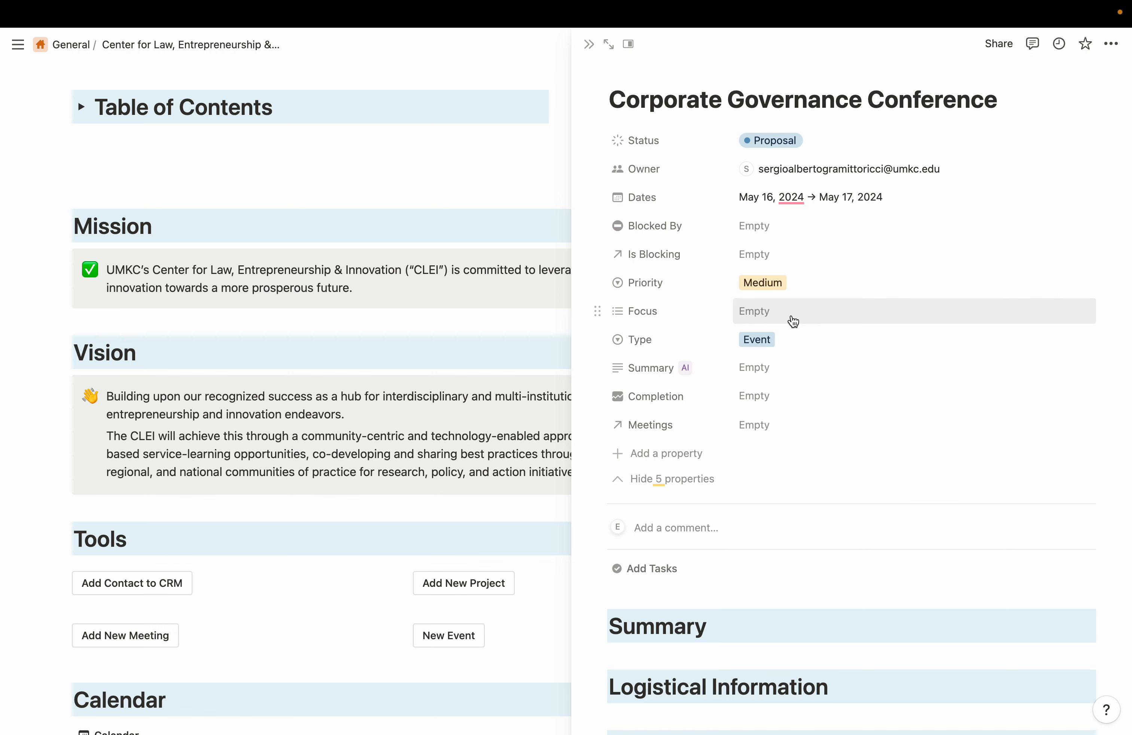
click(792, 321)
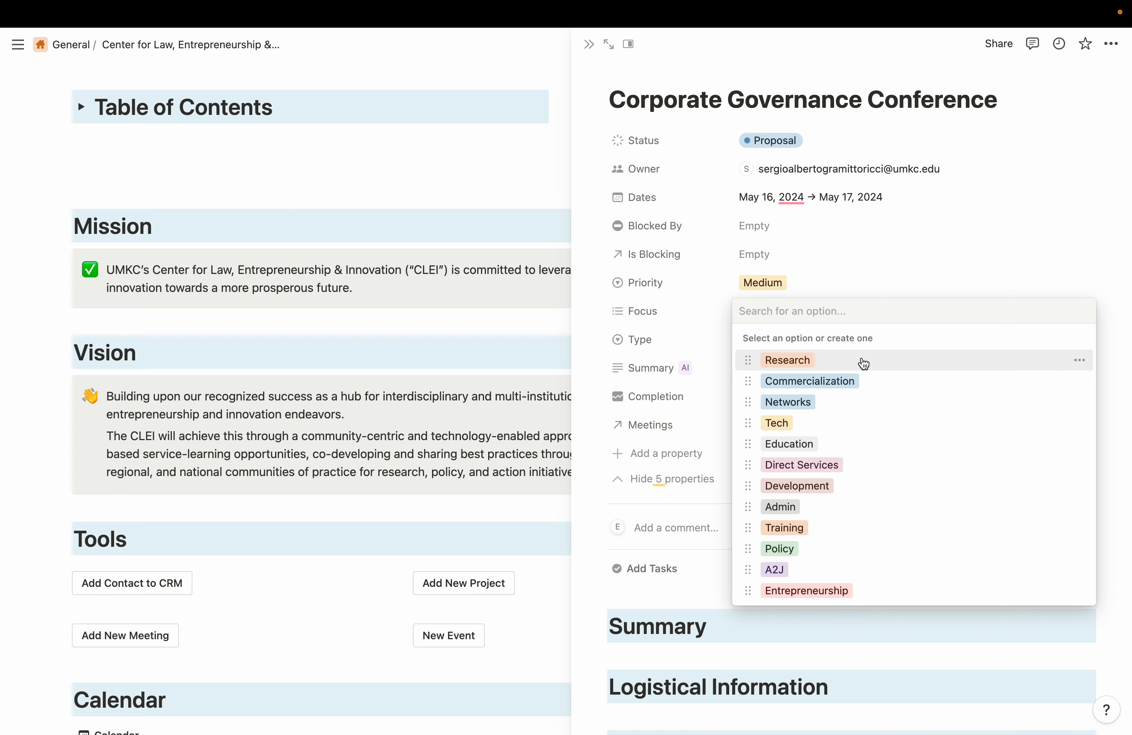
click(865, 364)
click(813, 553)
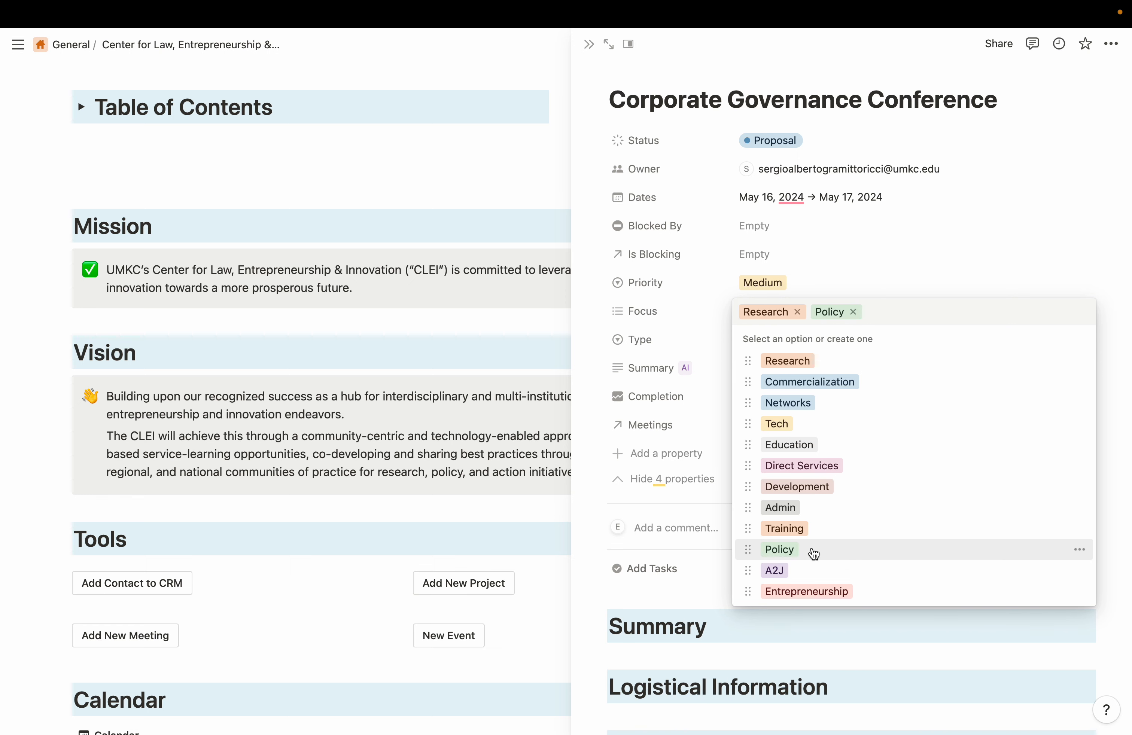
click(855, 405)
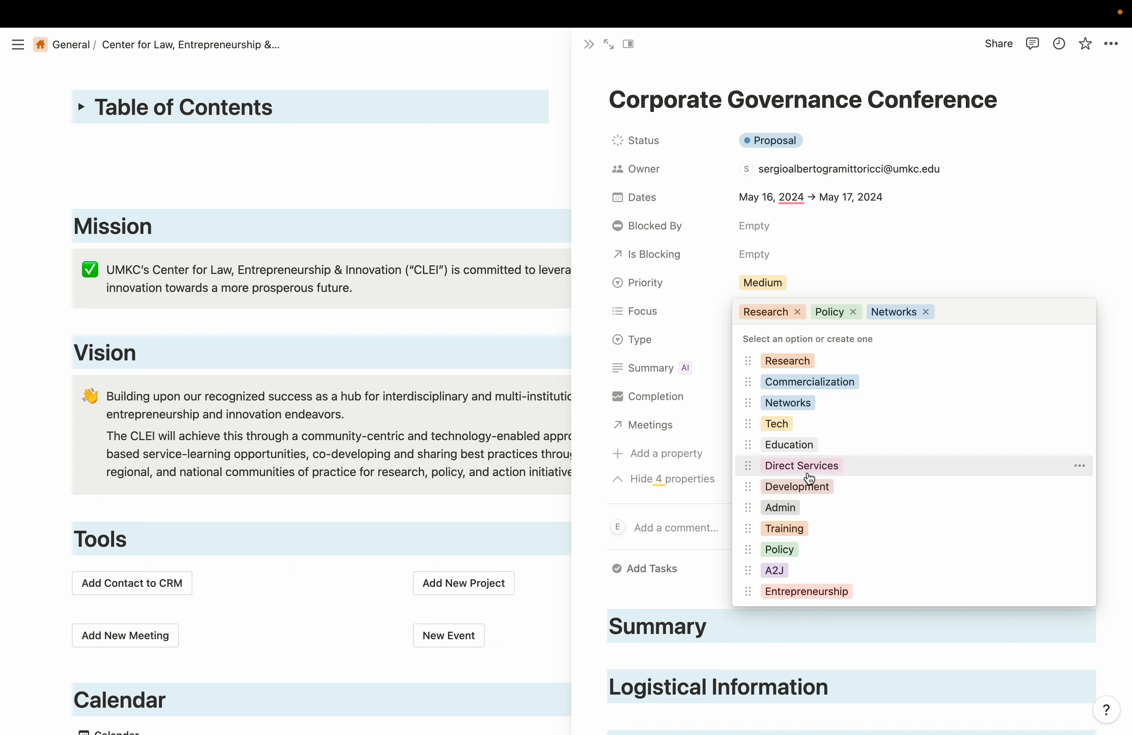
click(893, 270)
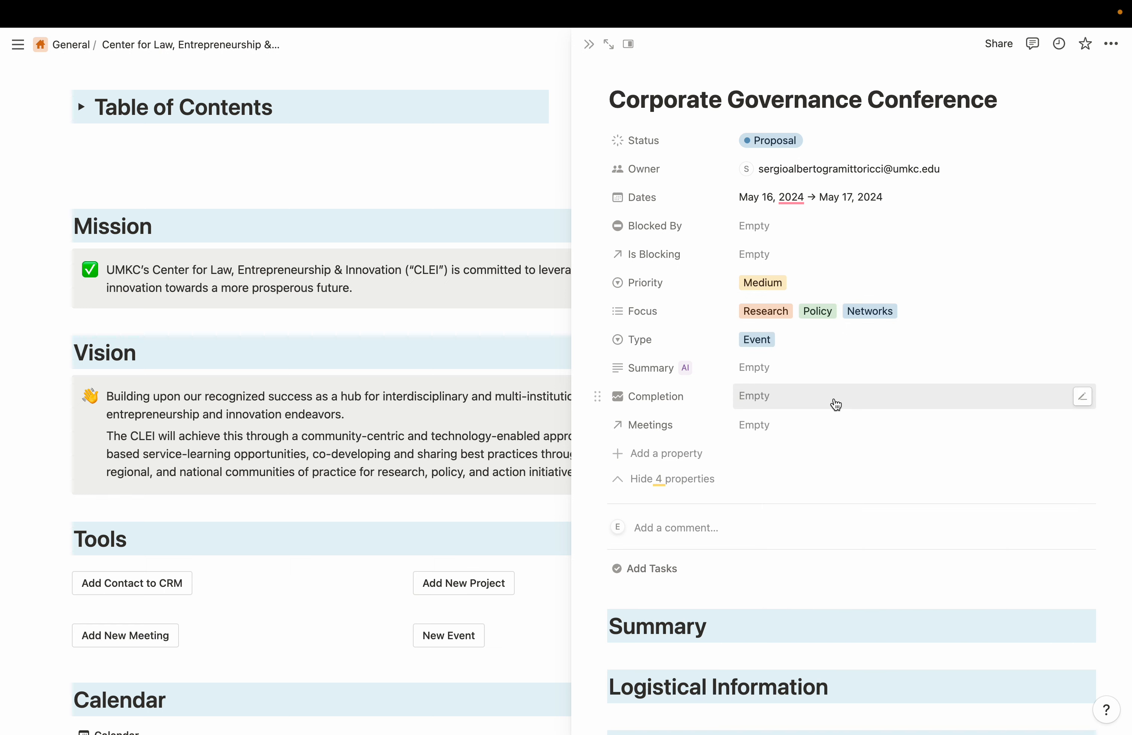
Keep the conference's type as Event and review the Summary, Logistical Information, Budget and Documentation sections of its page
click(801, 348)
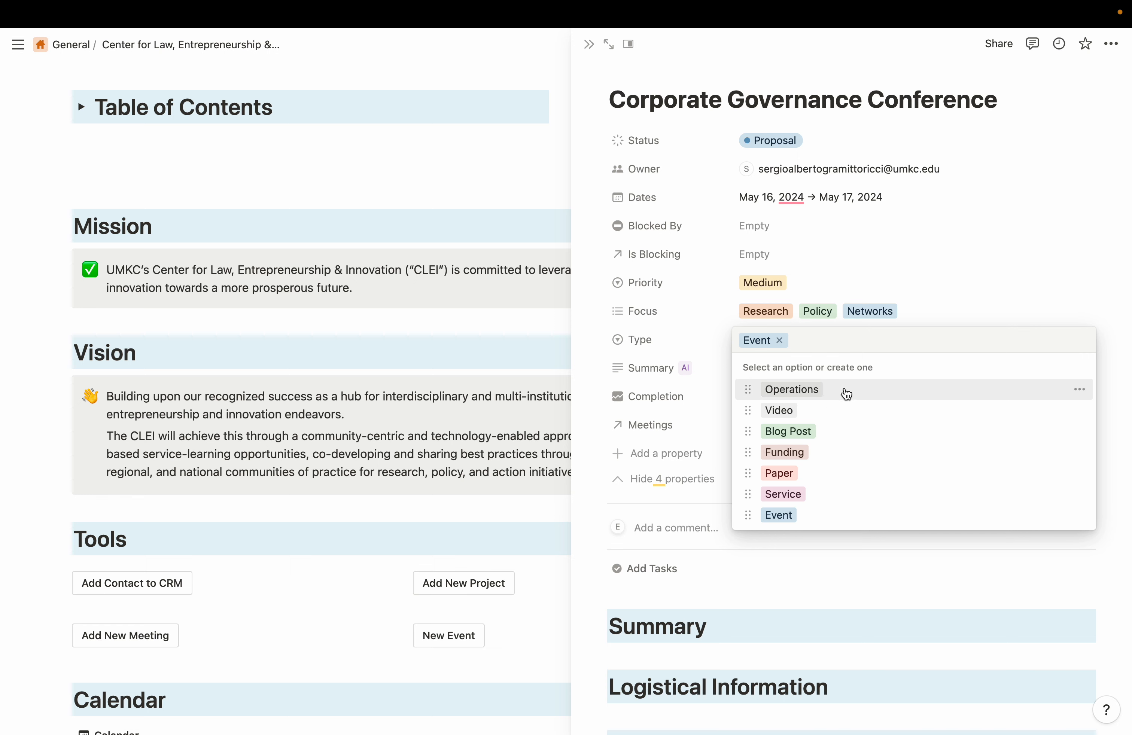
click(806, 516)
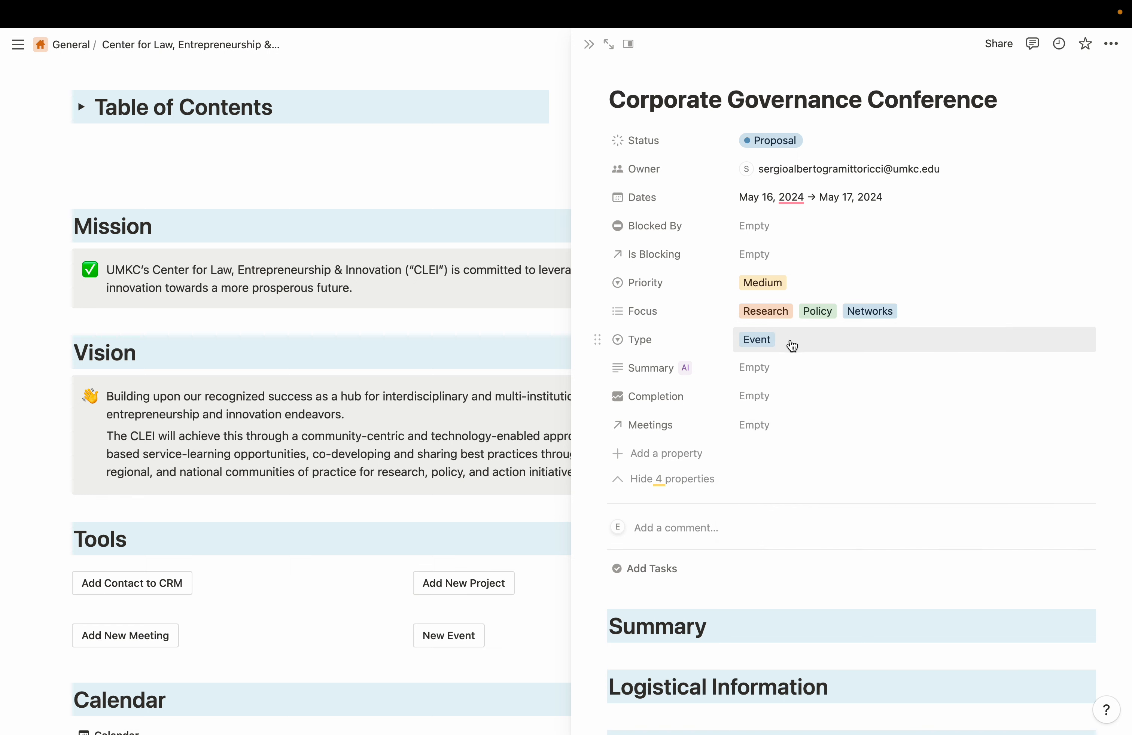
scroll(779, 392, down, 2)
scroll(777, 389, down, 2)
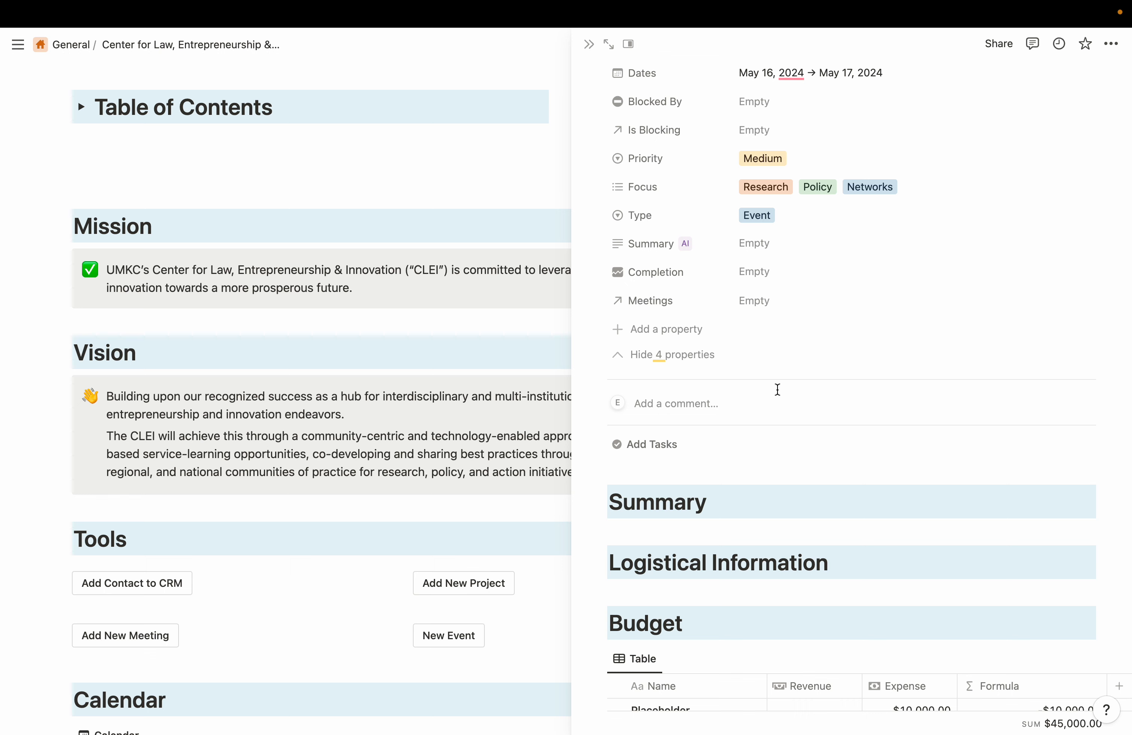
scroll(778, 390, down, 5)
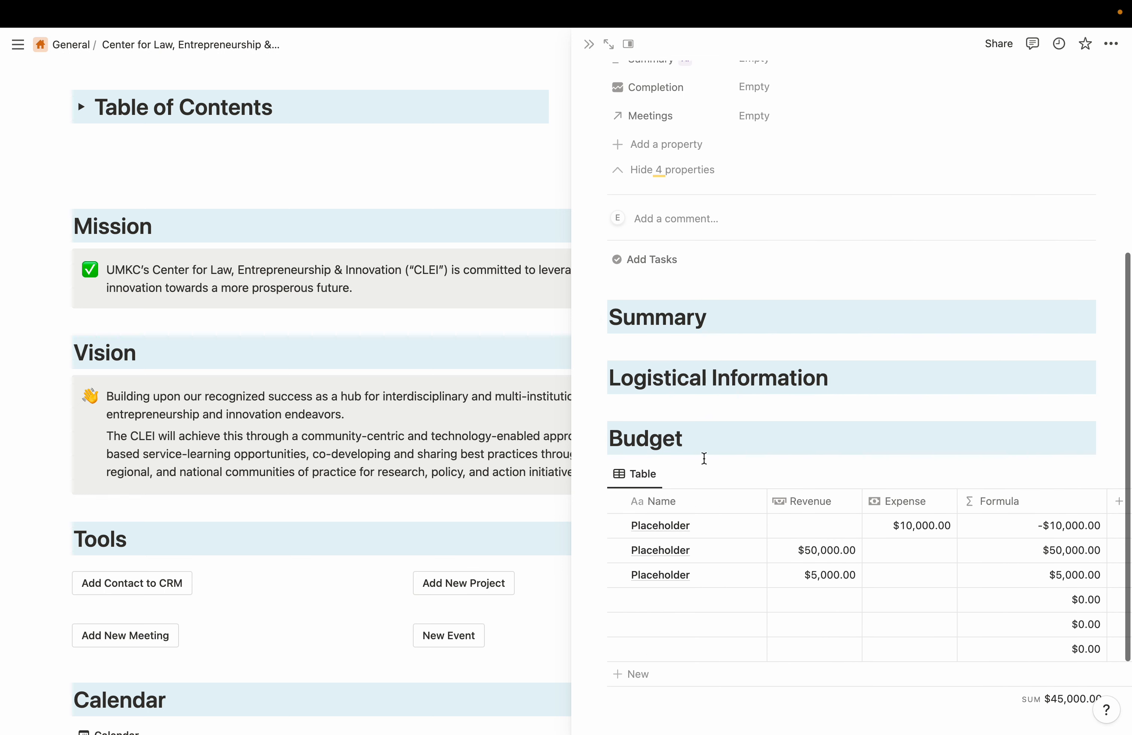
scroll(721, 379, down, 1)
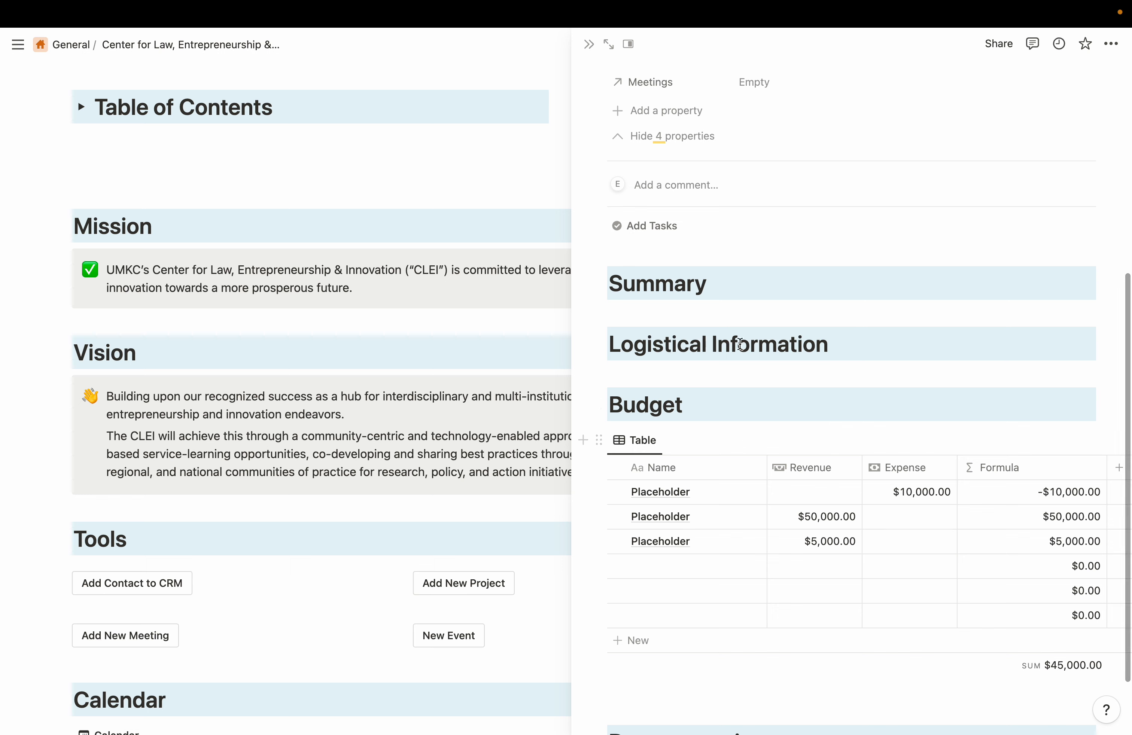
scroll(743, 492, down, 2)
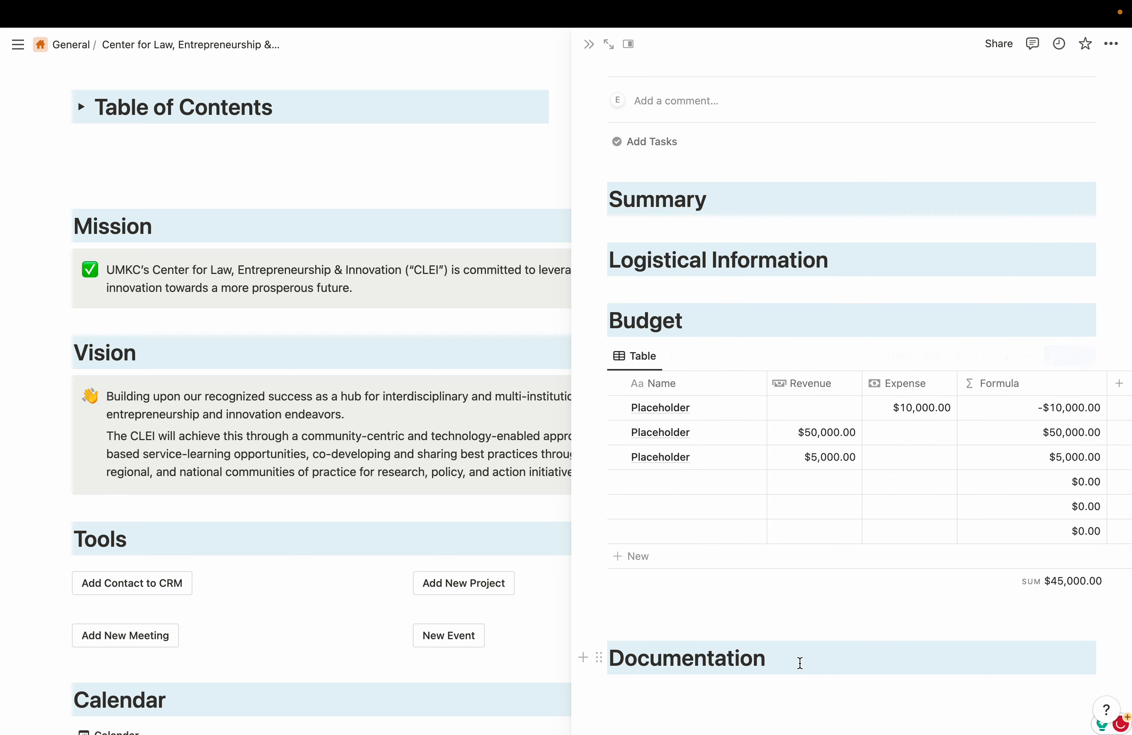
scroll(799, 662, up, 3)
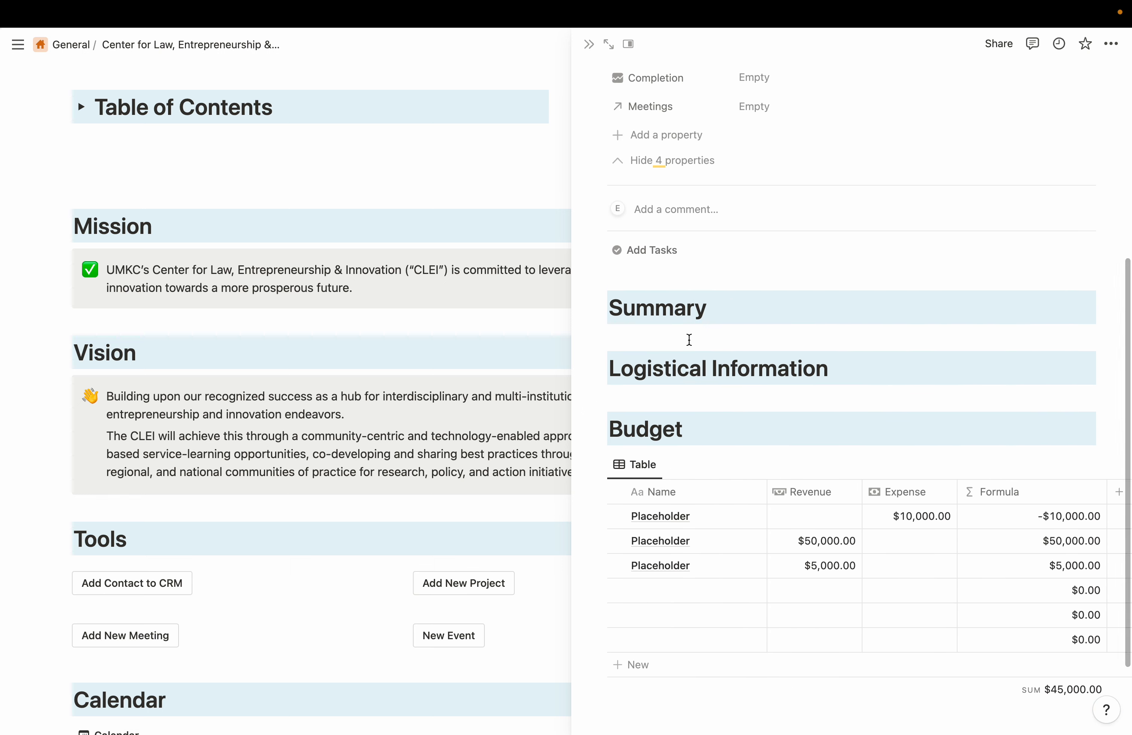
Insert an empty text line directly below the Summary heading
click(688, 339)
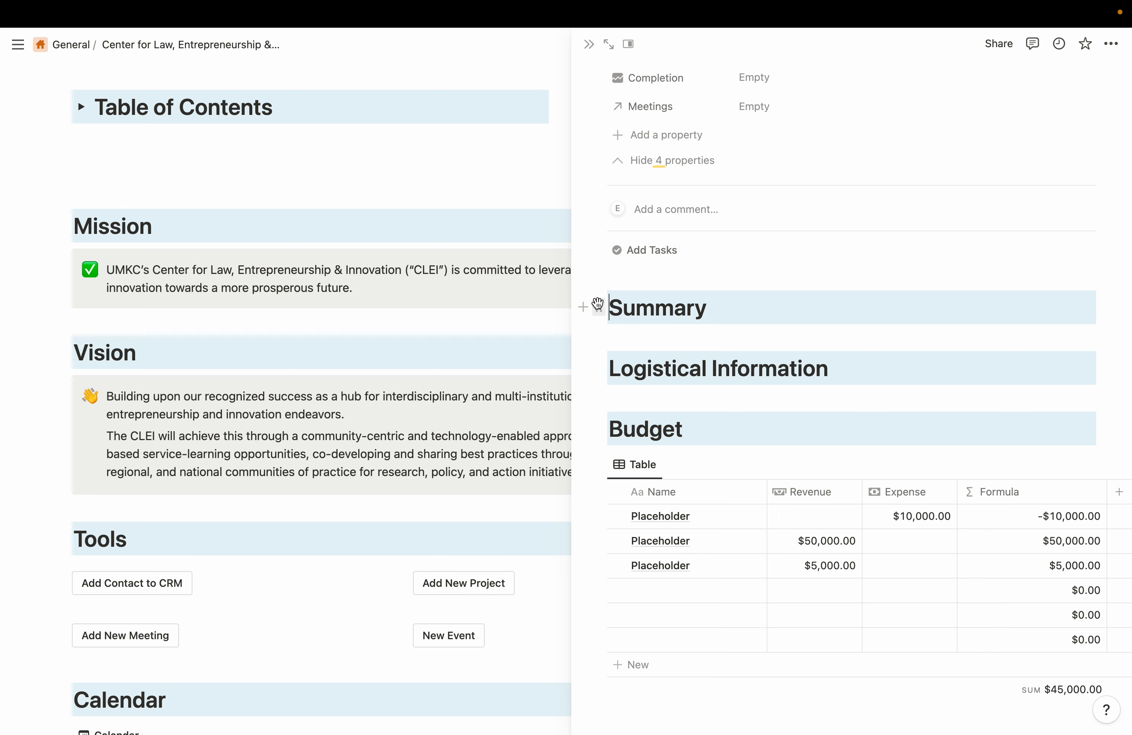
click(585, 311)
click(655, 343)
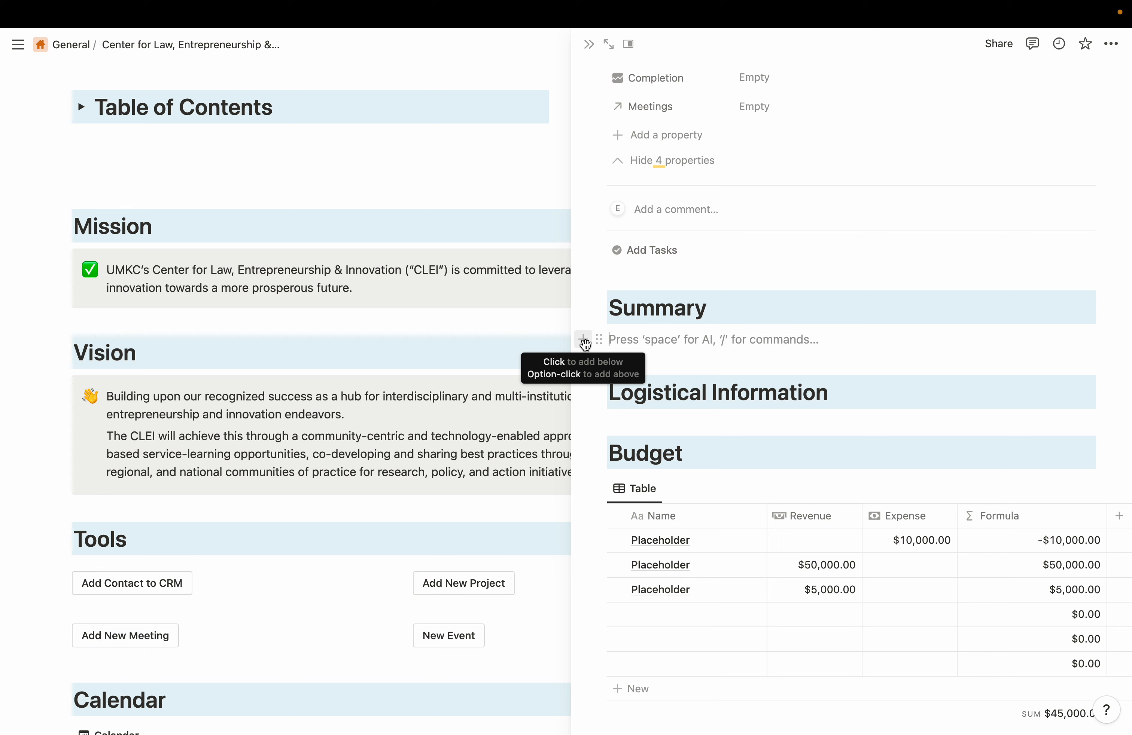
click(584, 342)
click(625, 344)
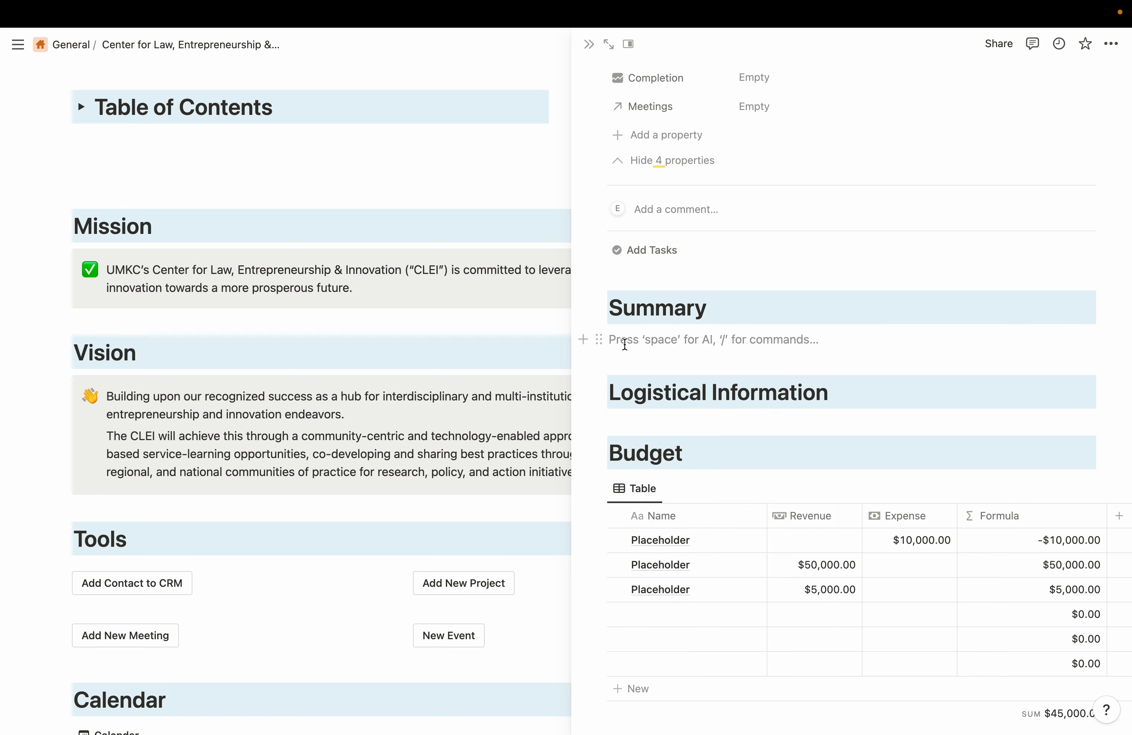
Write "This conference is intended to build a community around innovative corporate governance that increases shareholder engagement and novel ownership structures." under Summary
text(Sa)
key(BackSpace)
key(BackSpace)
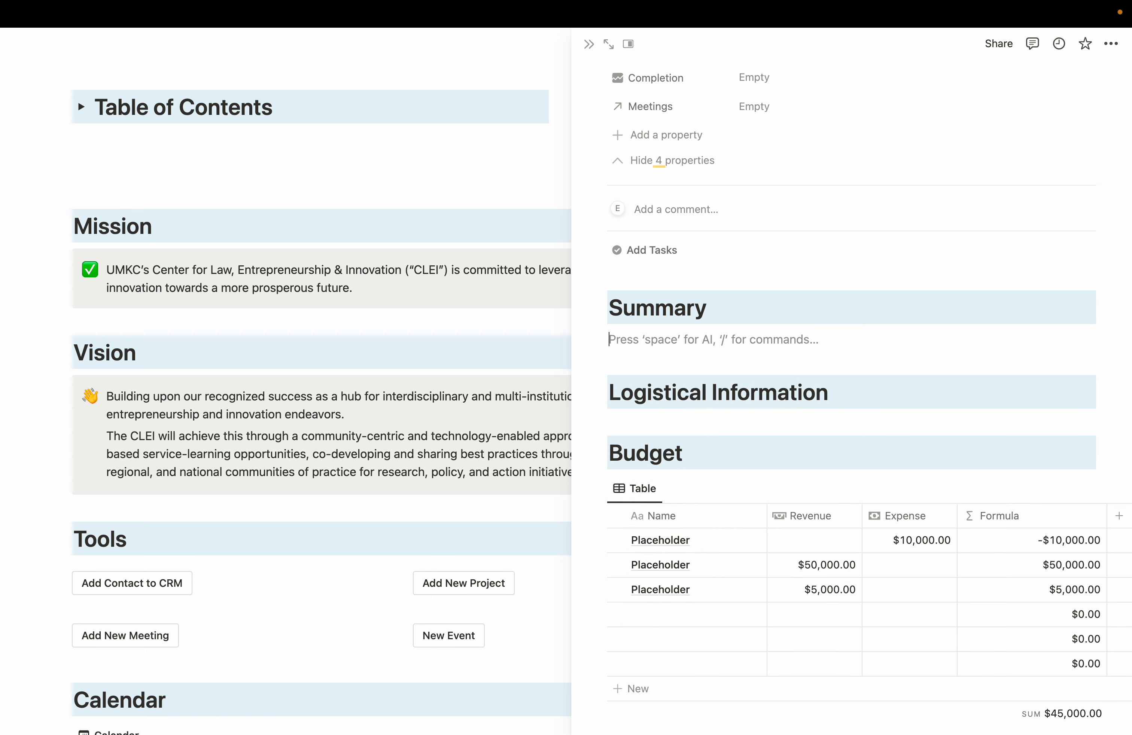
text(The)
key(BackSpace)
key(BackSpace)
text(j)
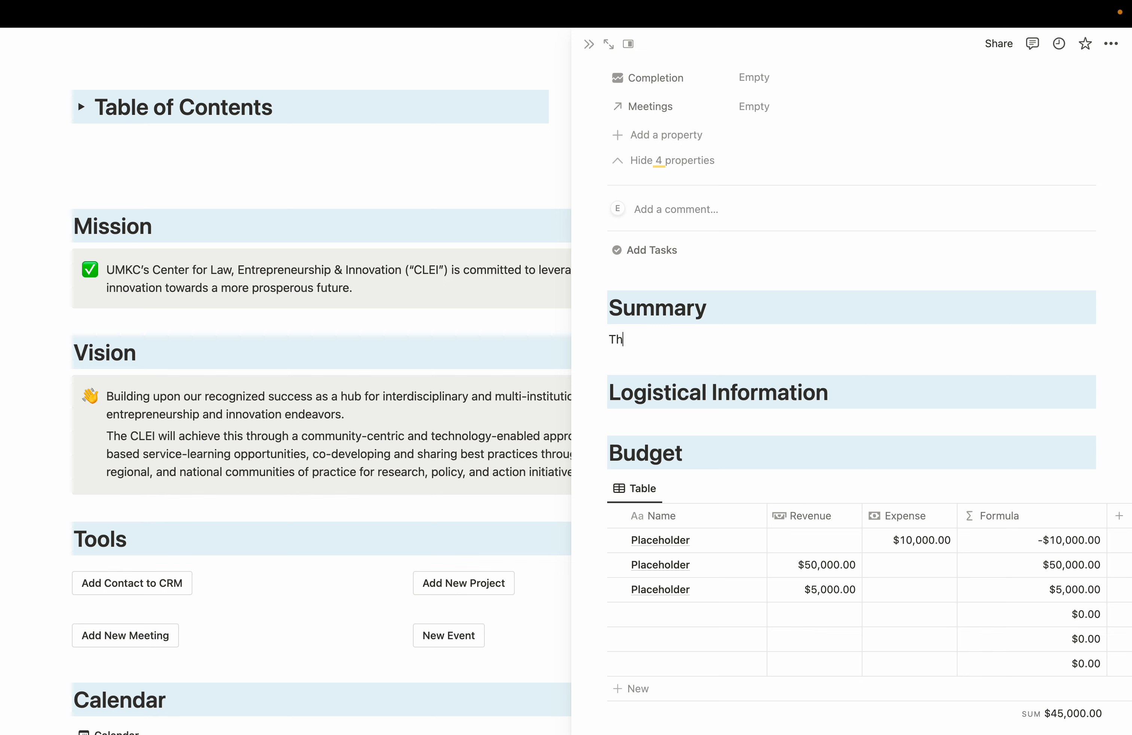
text(is conferenc)
key(BackSpace)
key(BackSpace)
text(nce is intended to )
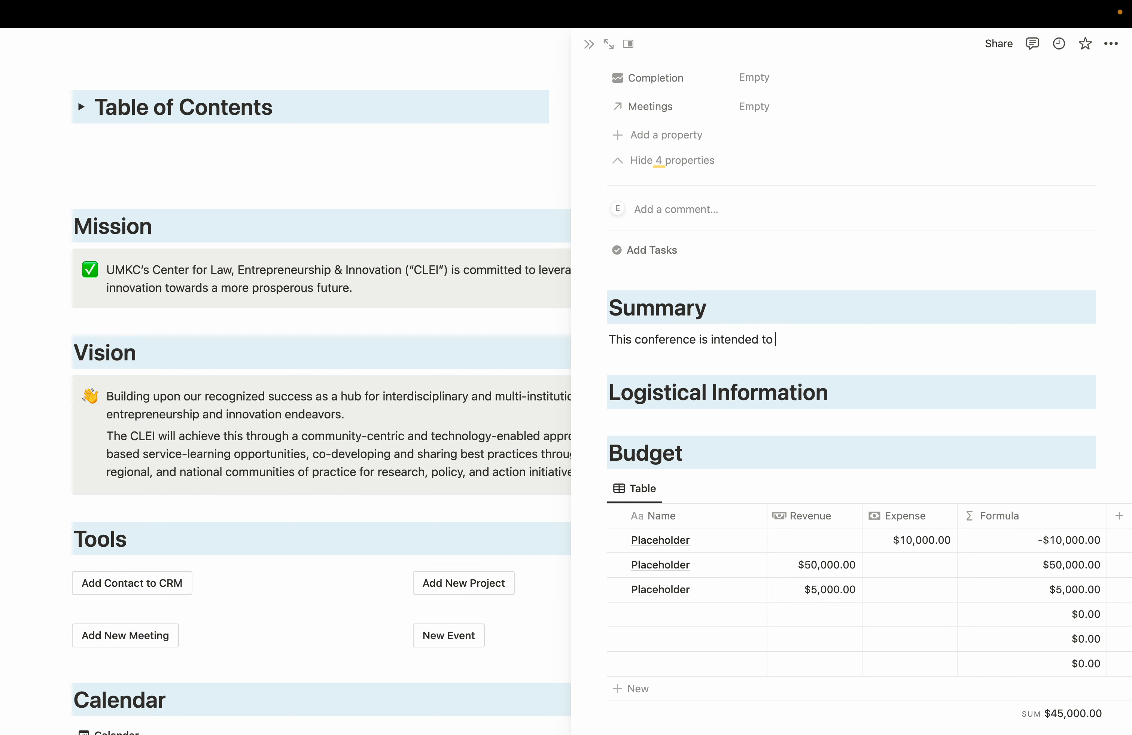
text(build a community around)
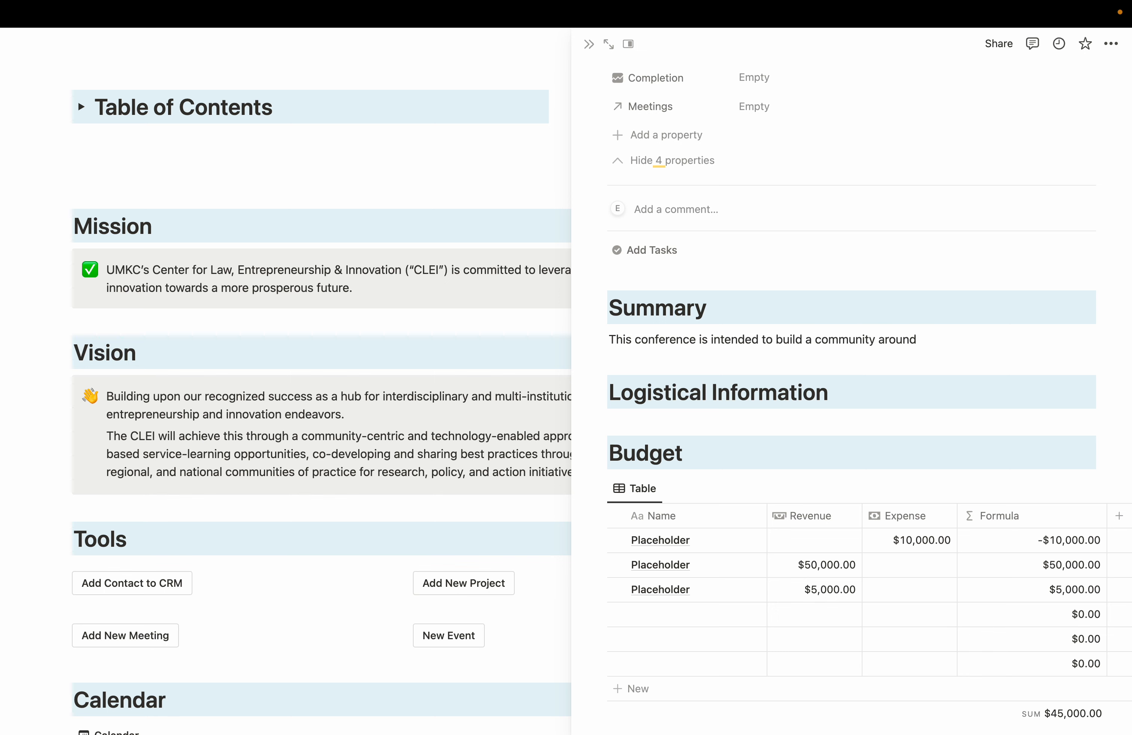
text(innovative corporate gove)
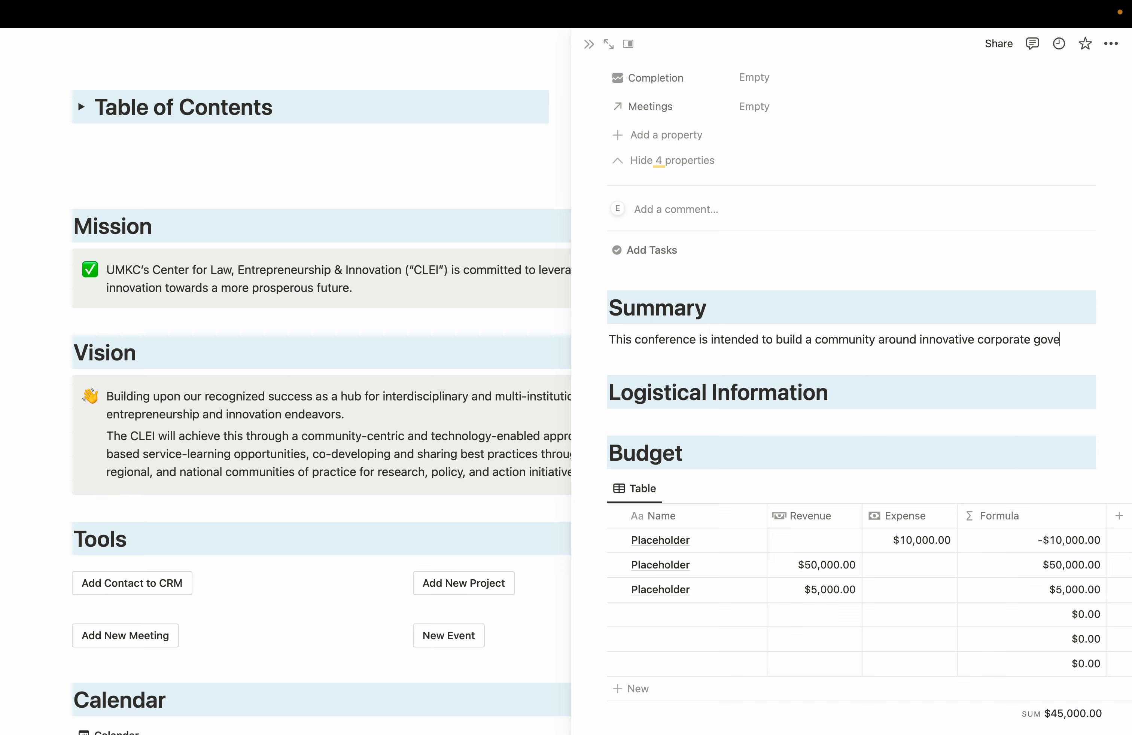
text(rnance that )
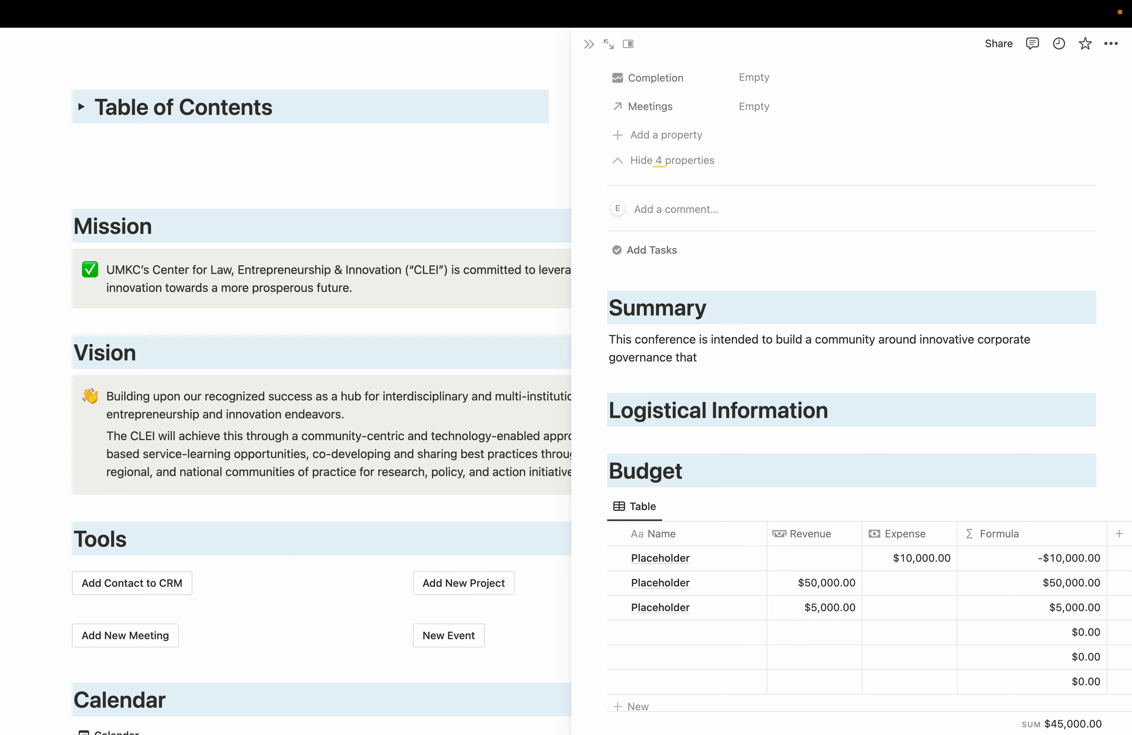
text(increases shareholder )
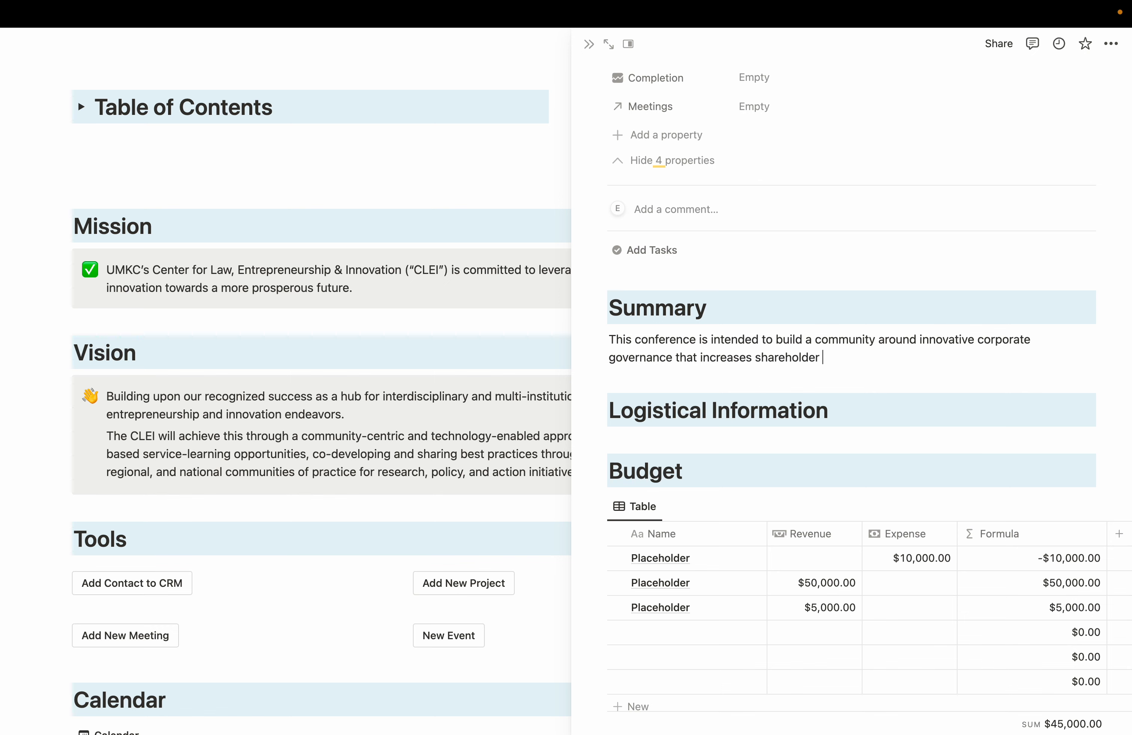
text(engagement and )
text(in)
text(vel )
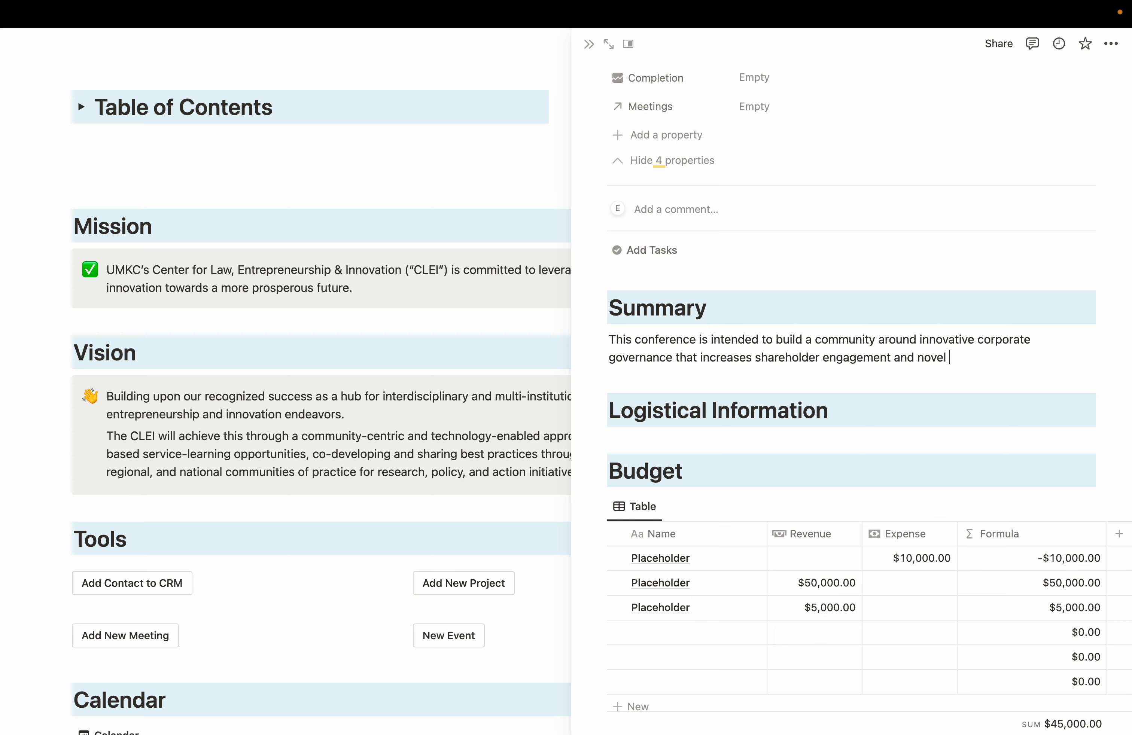
text(ownership structure)
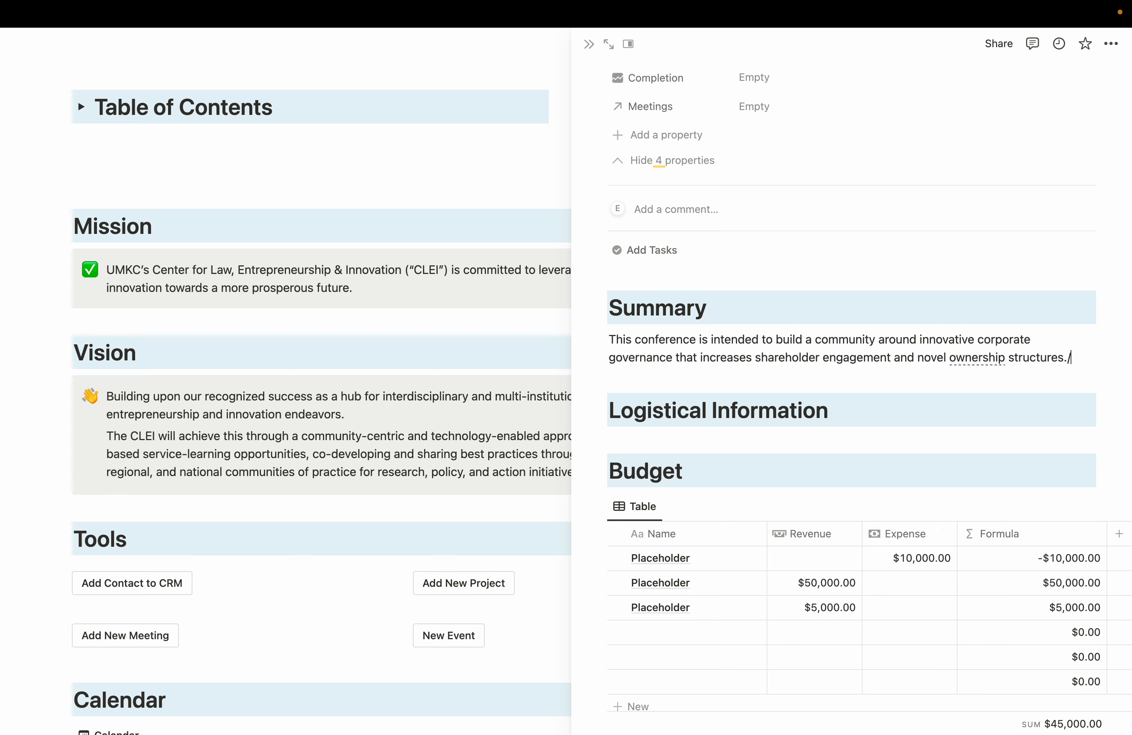
text(s.)
Start a second Summary paragraph with the sentence "It will have 2 key note speakers and several panels."
key(Return)
text(IT)
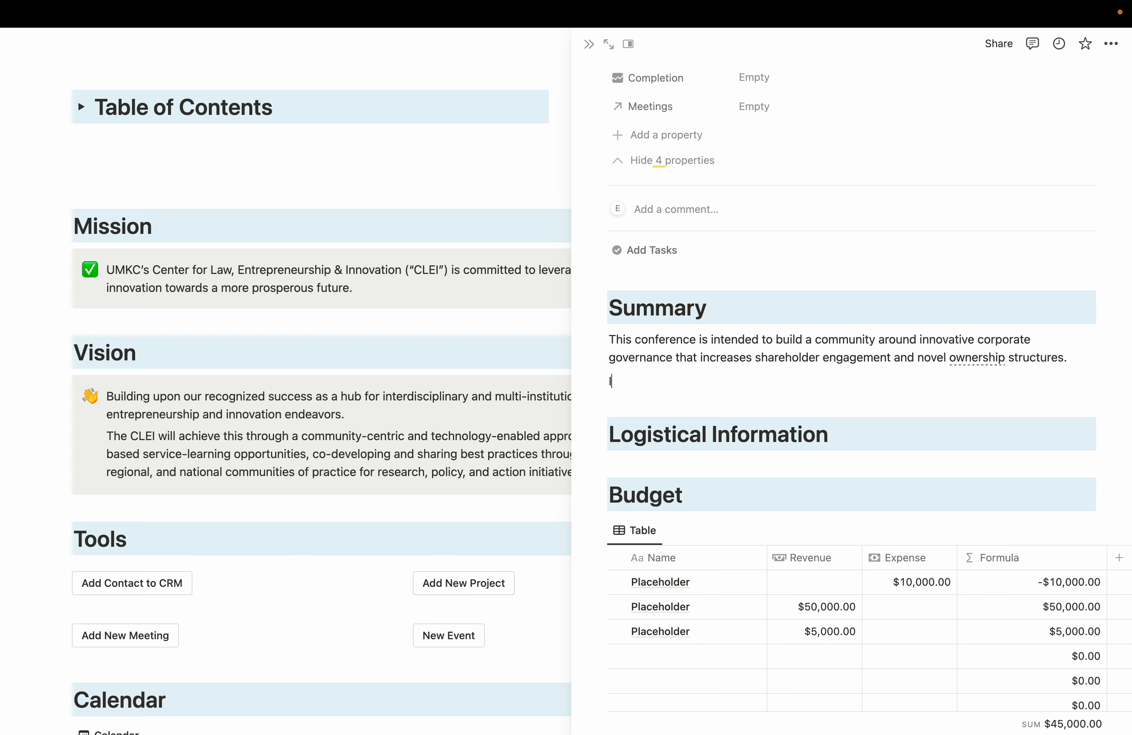
text( will have 2 key note speakers and seve)
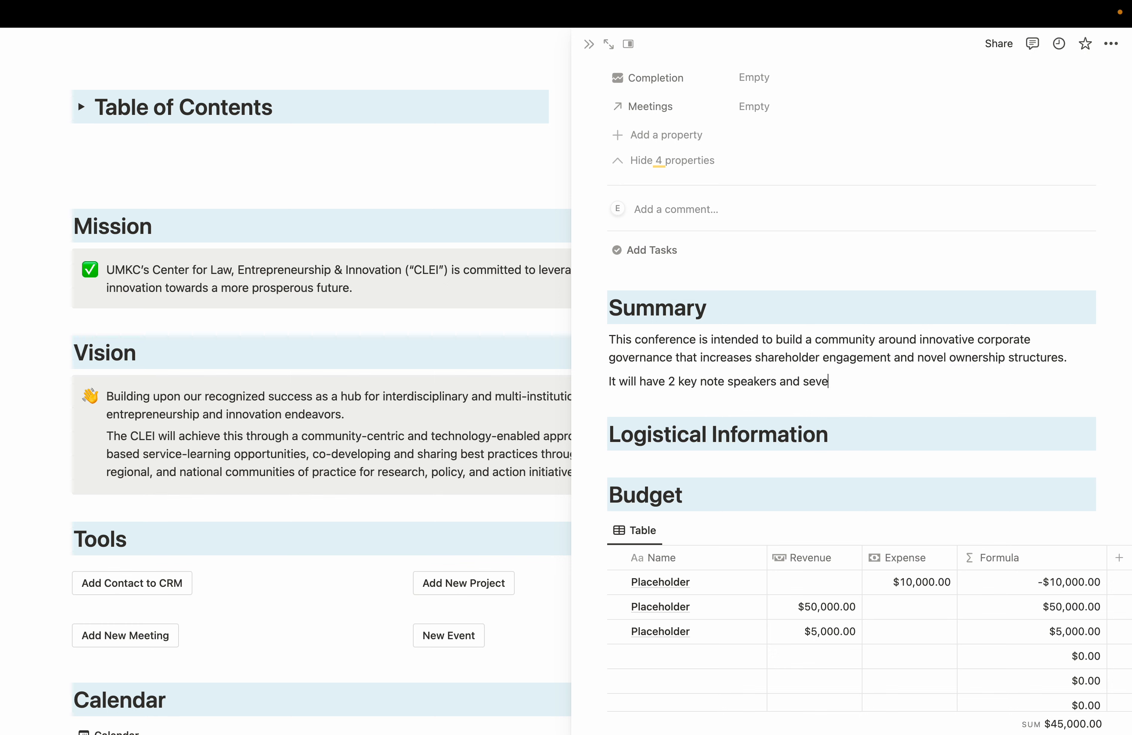
text(ral panael)
key(BackSpace)
key(BackSpace)
key(BackSpace)
text(el .)
text(s. The speak)
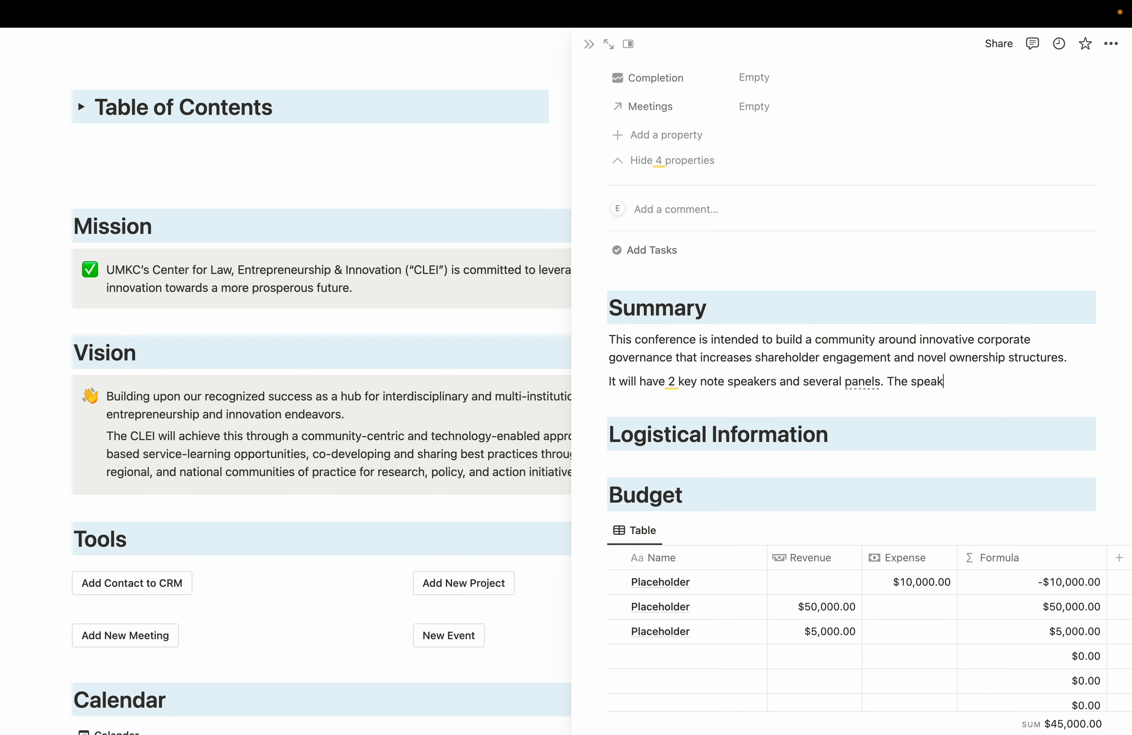
Complete the second Summary paragraph with "The speakers will be high-level CEOs, policymakers, and/or scholars."
text(ers will be high-level )
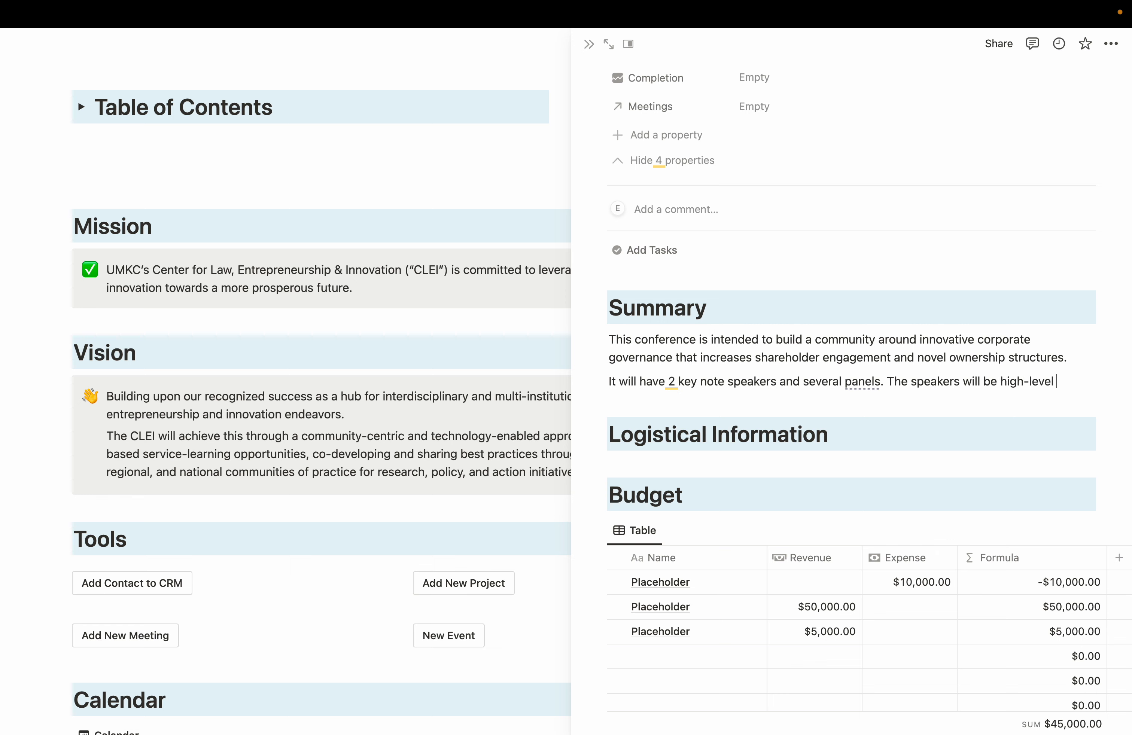
text(CEOs, polocyma)
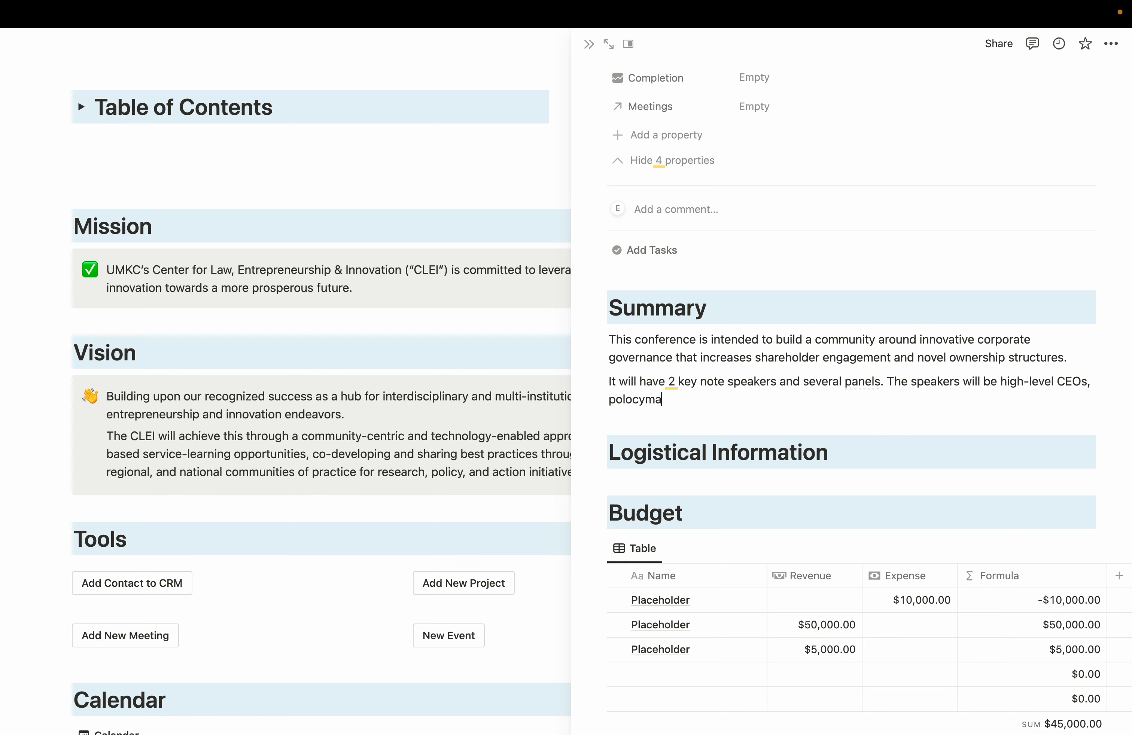
key(BackSpace)
key(BackSpace)
key(BackSpace)
key(BackSpace)
text(icymakers, and)
key(BackSpace)
key(BackSpace)
key(BackSpace)
text(or)
key(BackSpace)
key(BackSpace)
text(and/or )
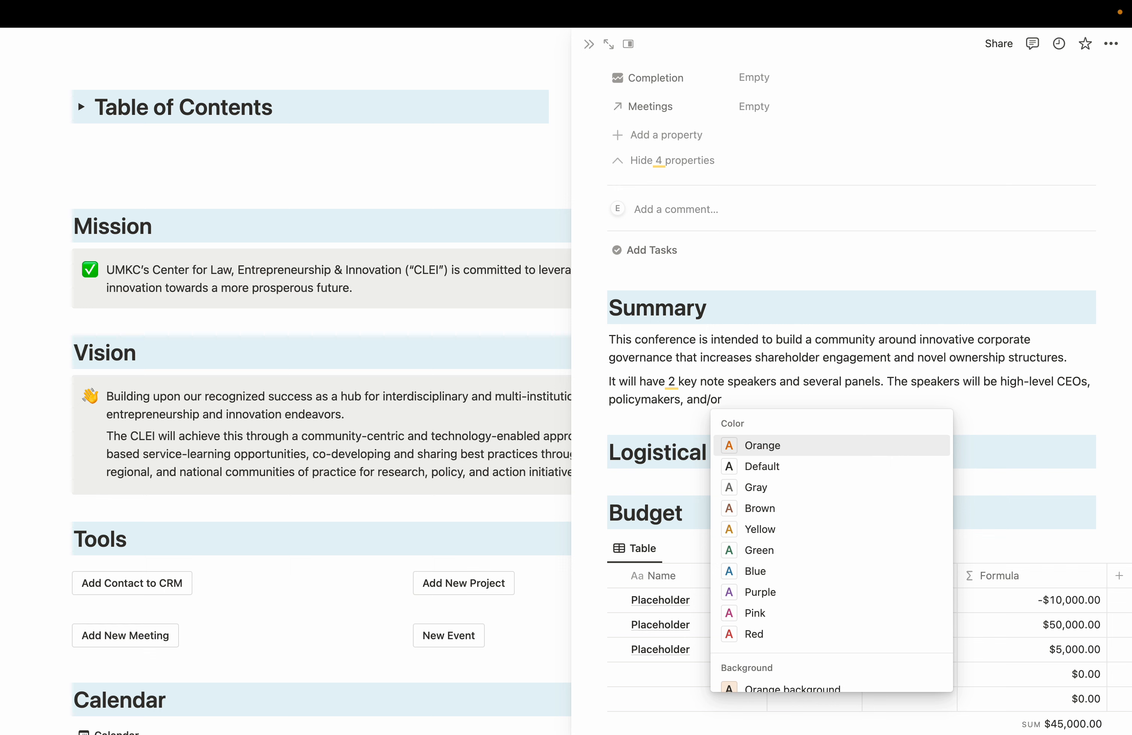
text(scholars.)
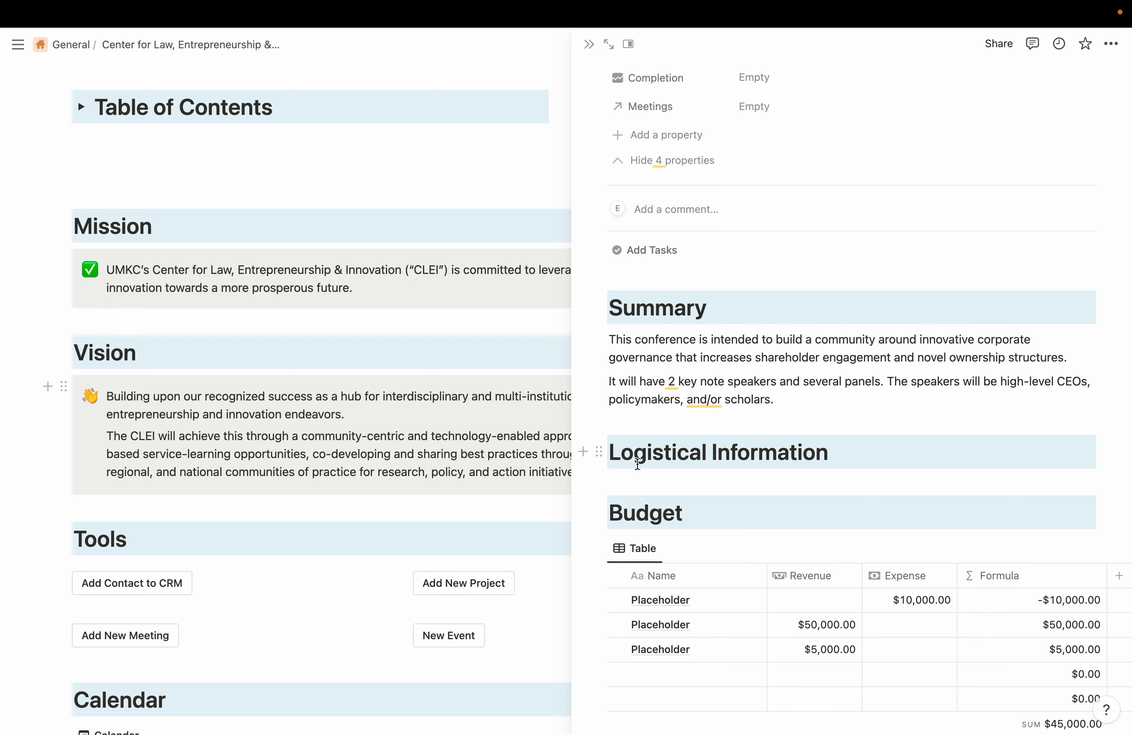
Under Logistical Information, write "Will take place on May 16th-17th at UMKC Law." and a second line "More details TBD."
click(583, 451)
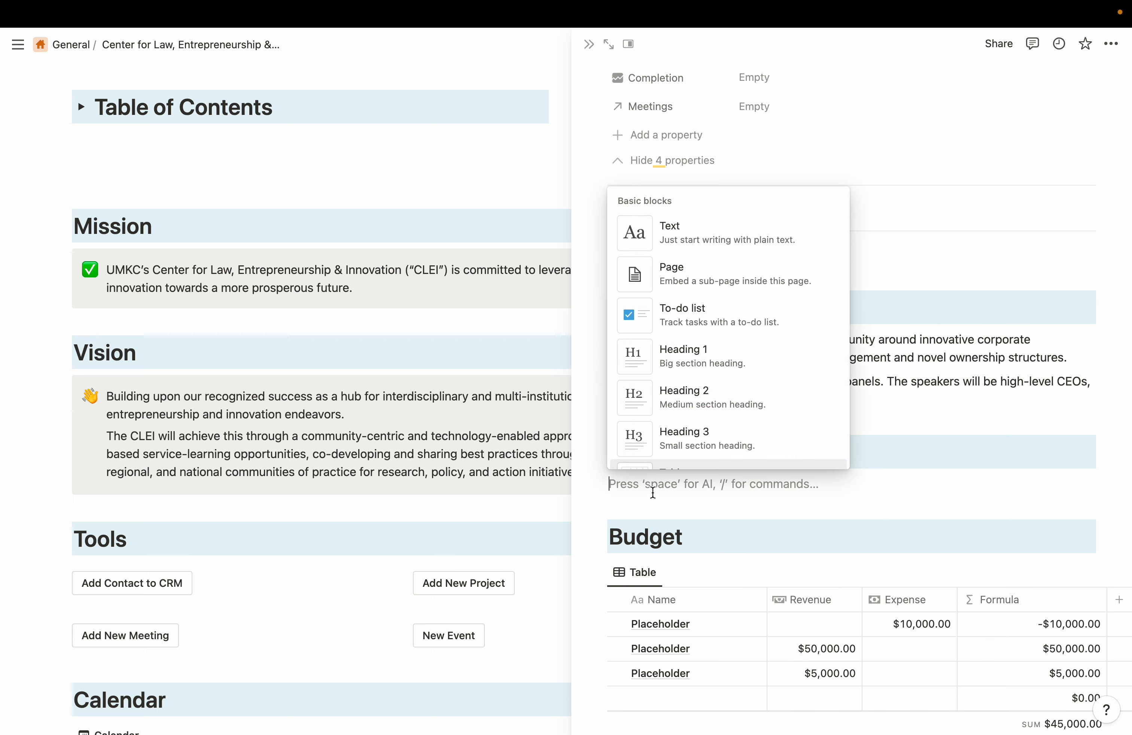
click(653, 493)
text(Wi)
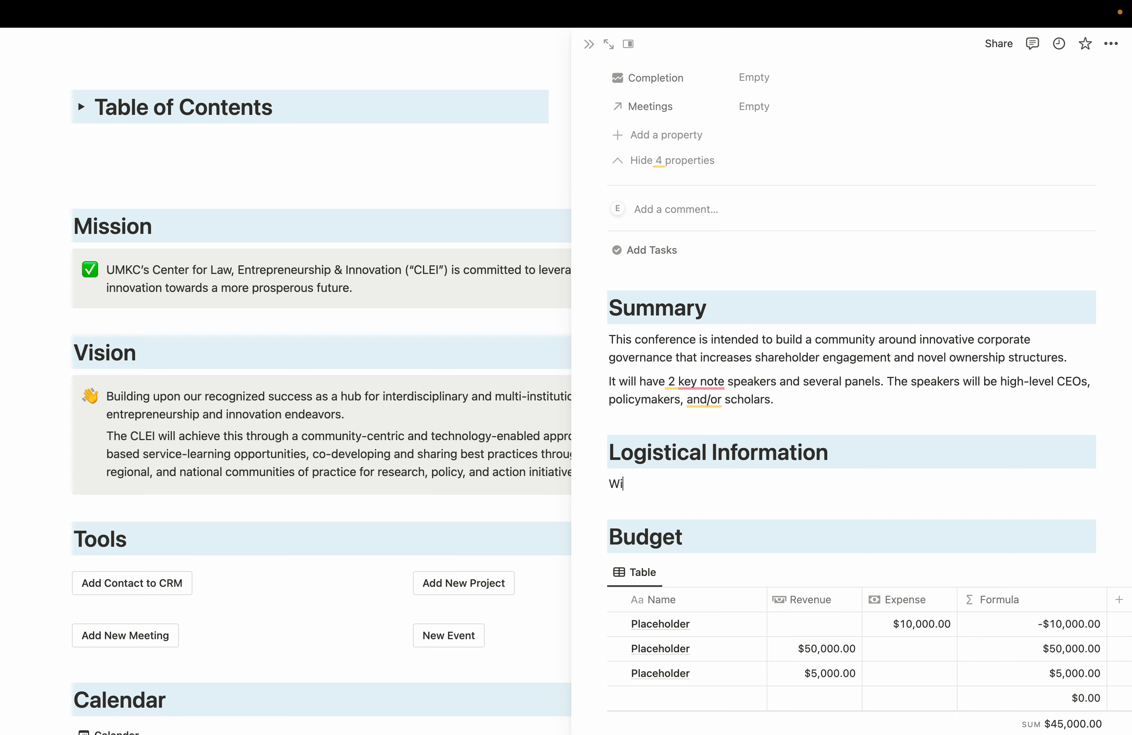
text(ultake place on May 16th)
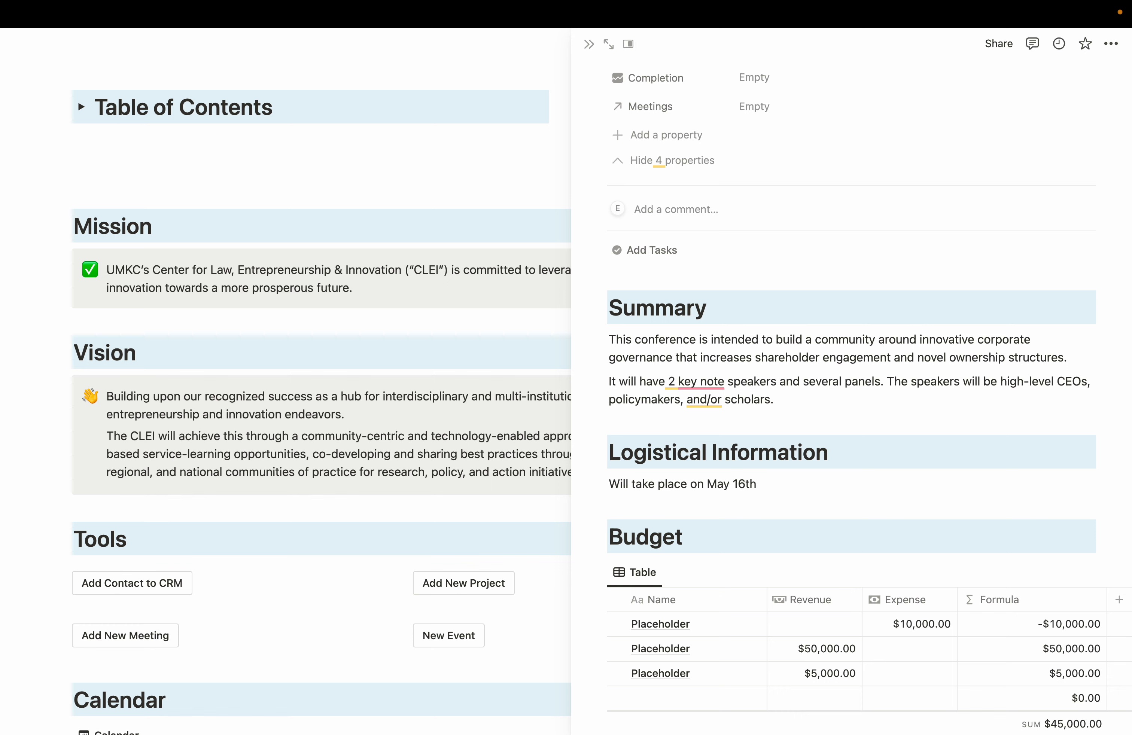
text(-17th at UMKC alw.)
key(BackSpace)
key(BackSpace)
key(BackSpace)
key(BackSpace)
key(BackSpace)
text(Law.)
key(Return)
text(More details T)
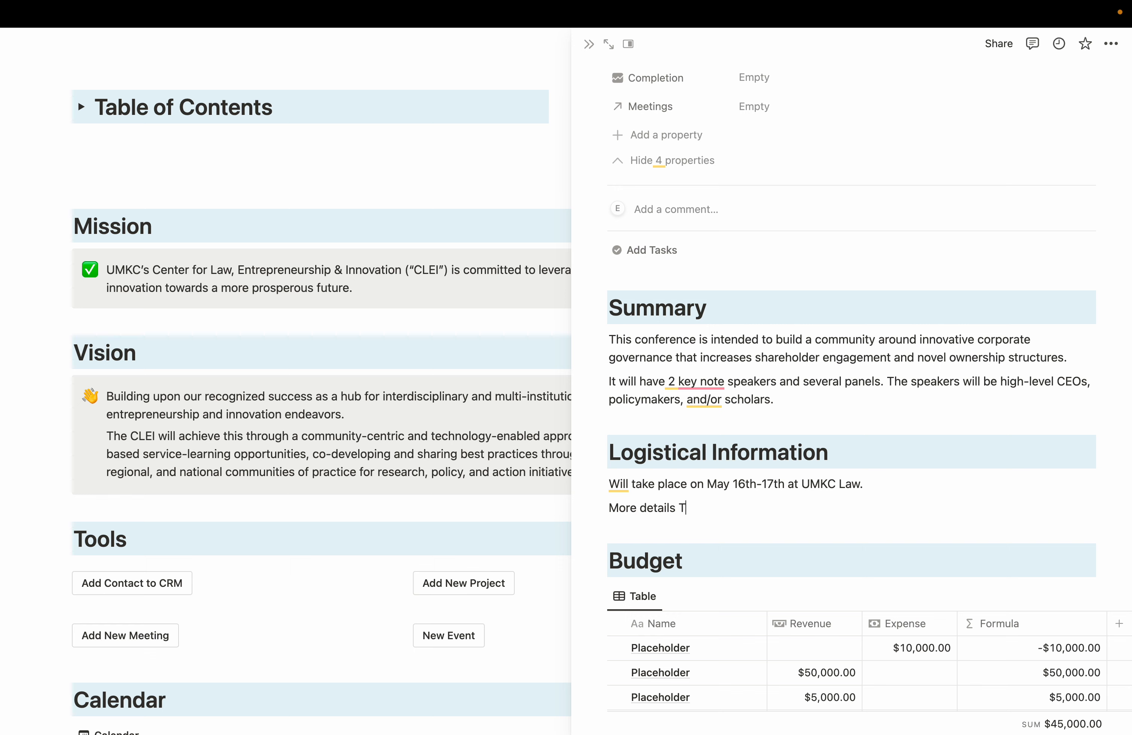
Examine the Budget table's Revenue, Expense and Formula columns and its rows
scroll(716, 430, down, 5)
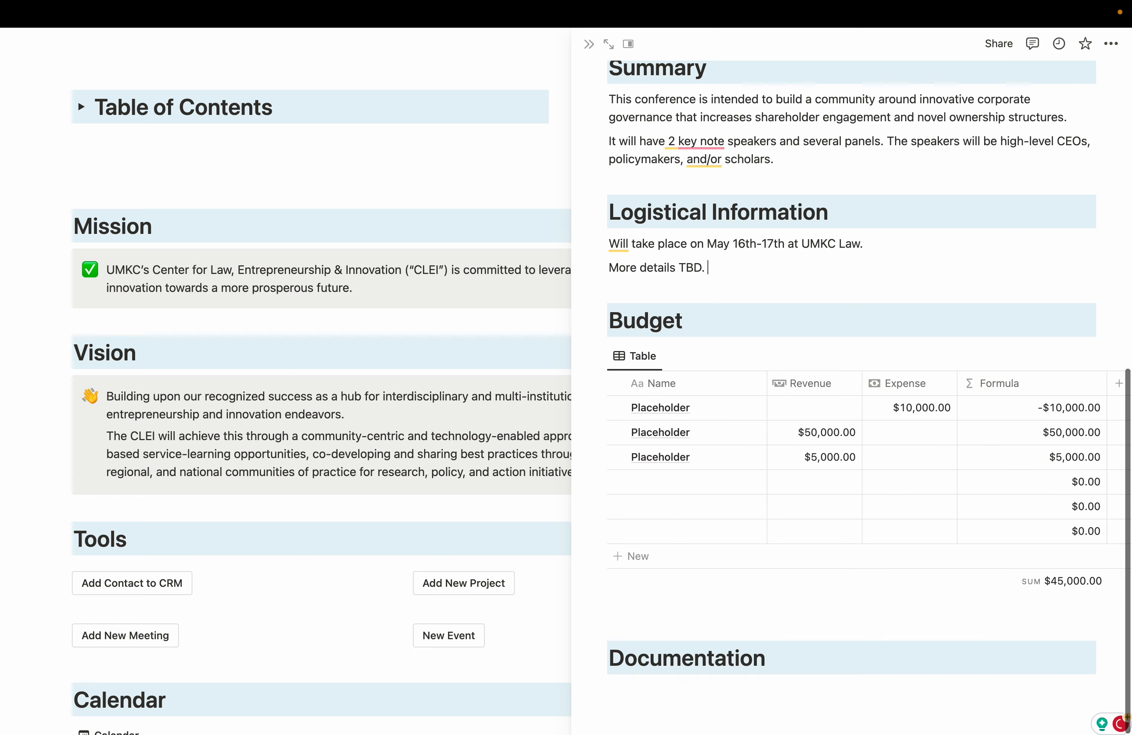
scroll(916, 411, up, 1)
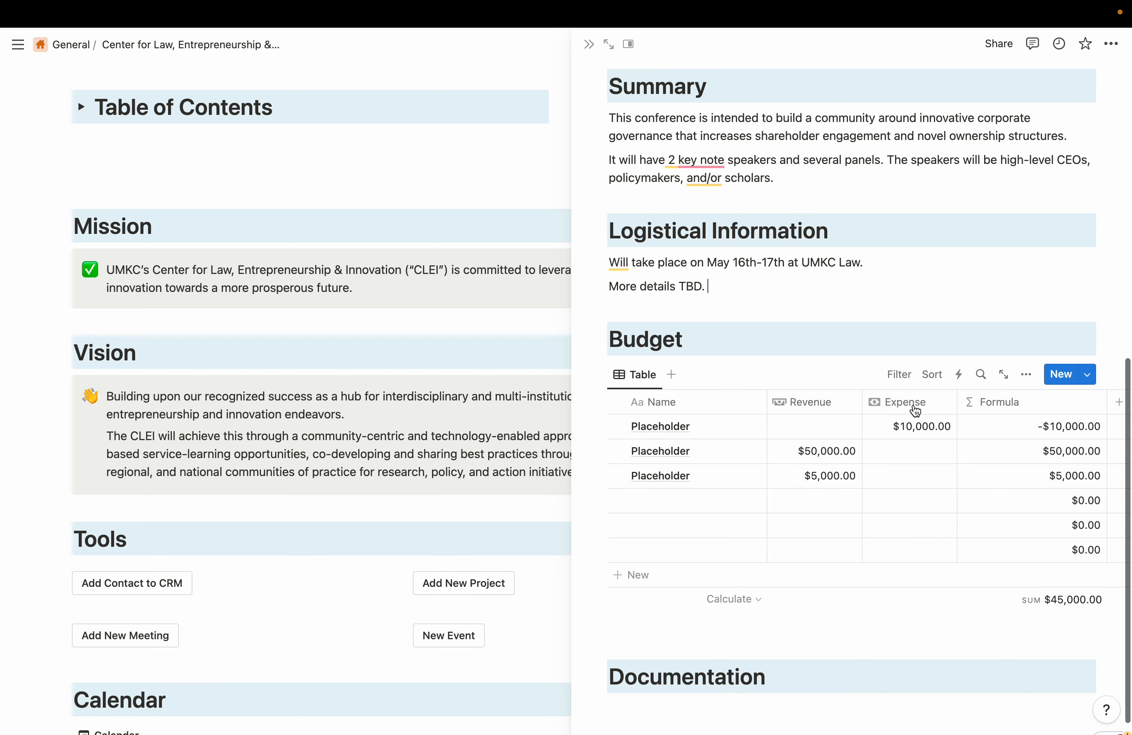
scroll(916, 411, down, 1)
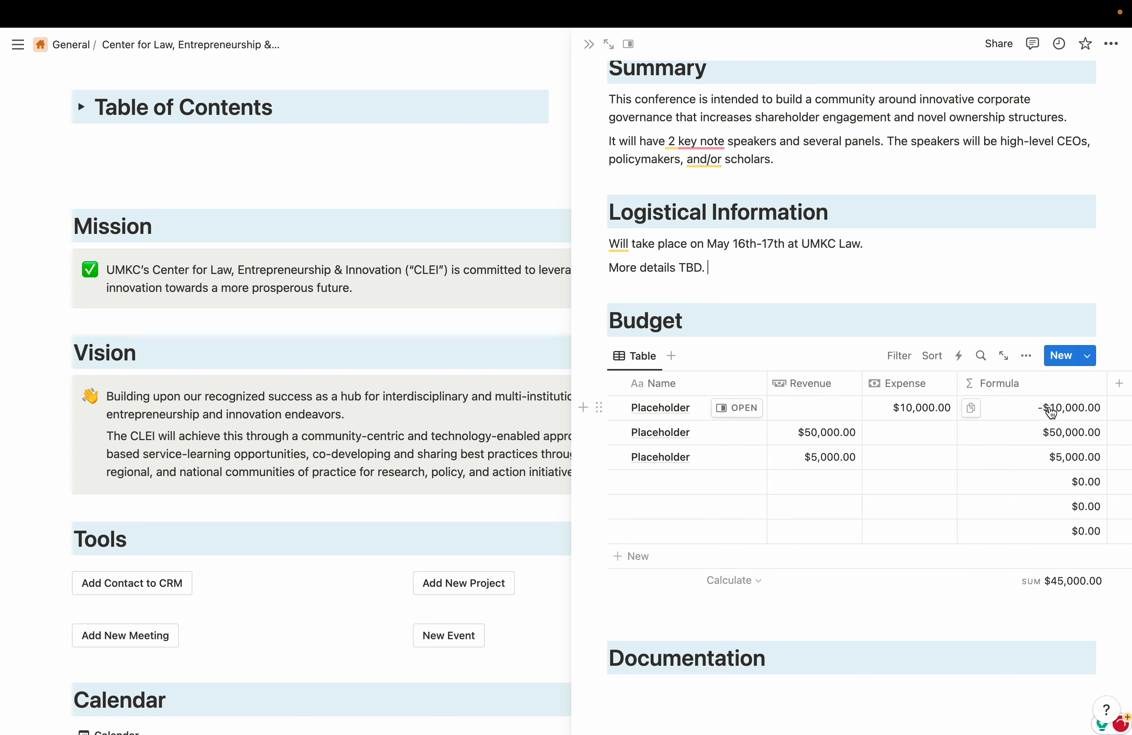
scroll(1071, 427, right, 3)
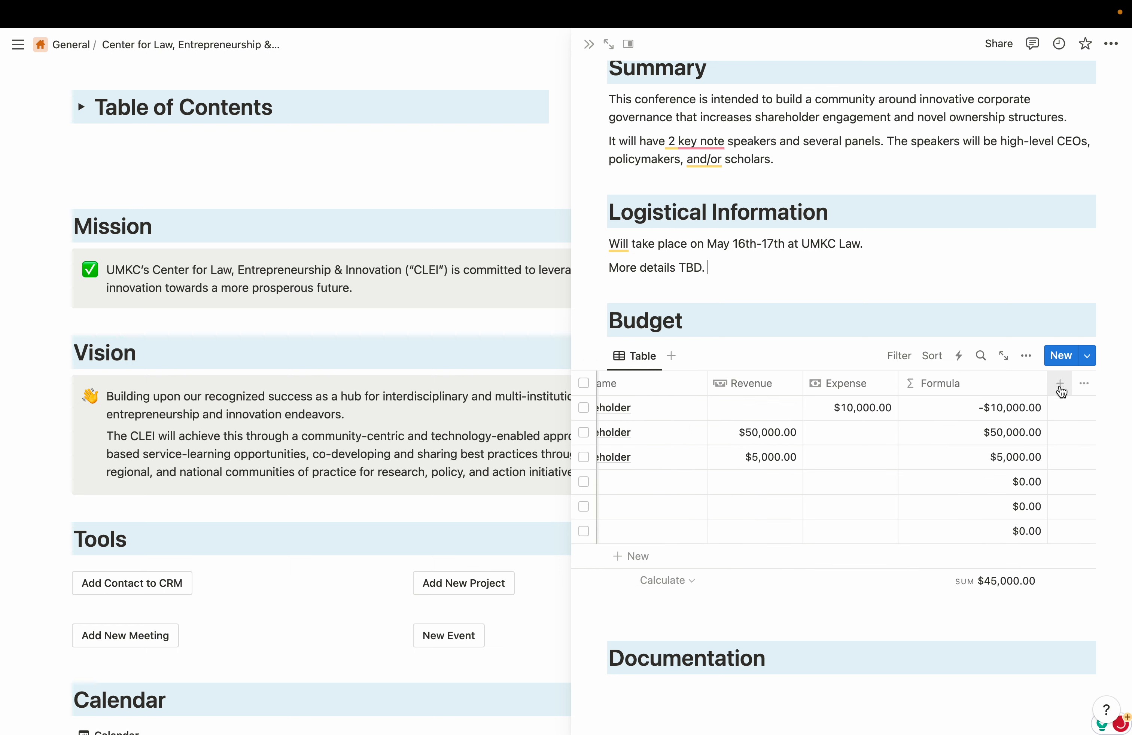
scroll(978, 424, left, 3)
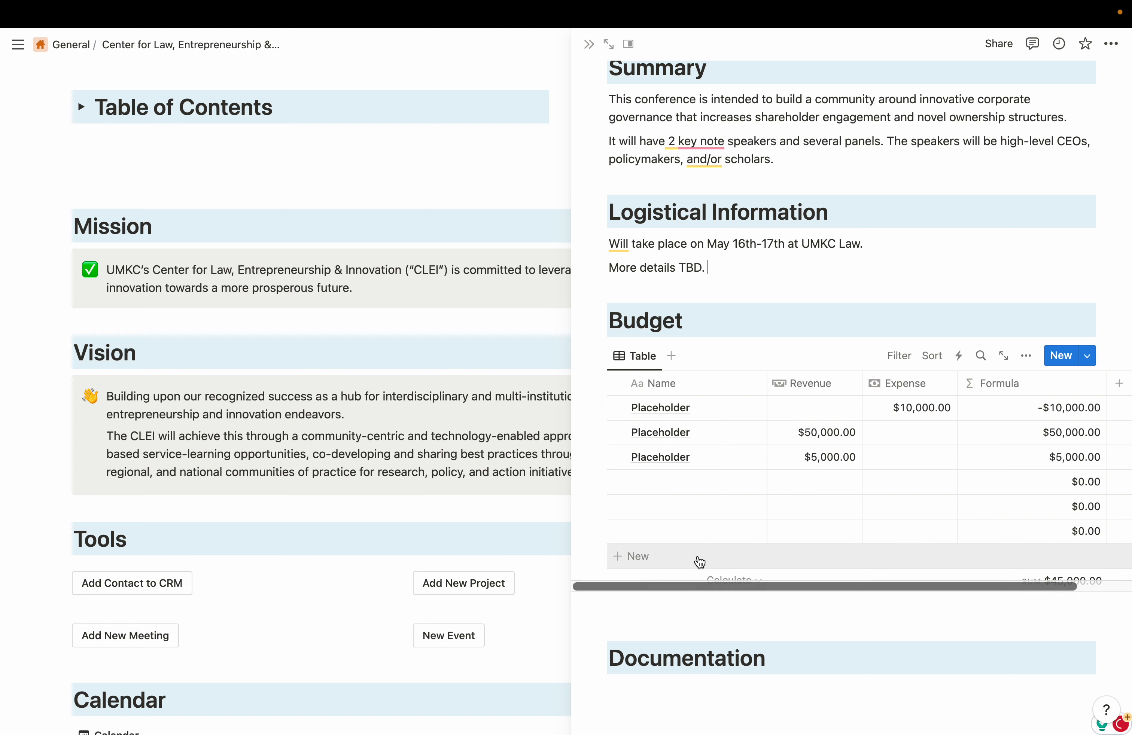
scroll(1003, 422, right, 3)
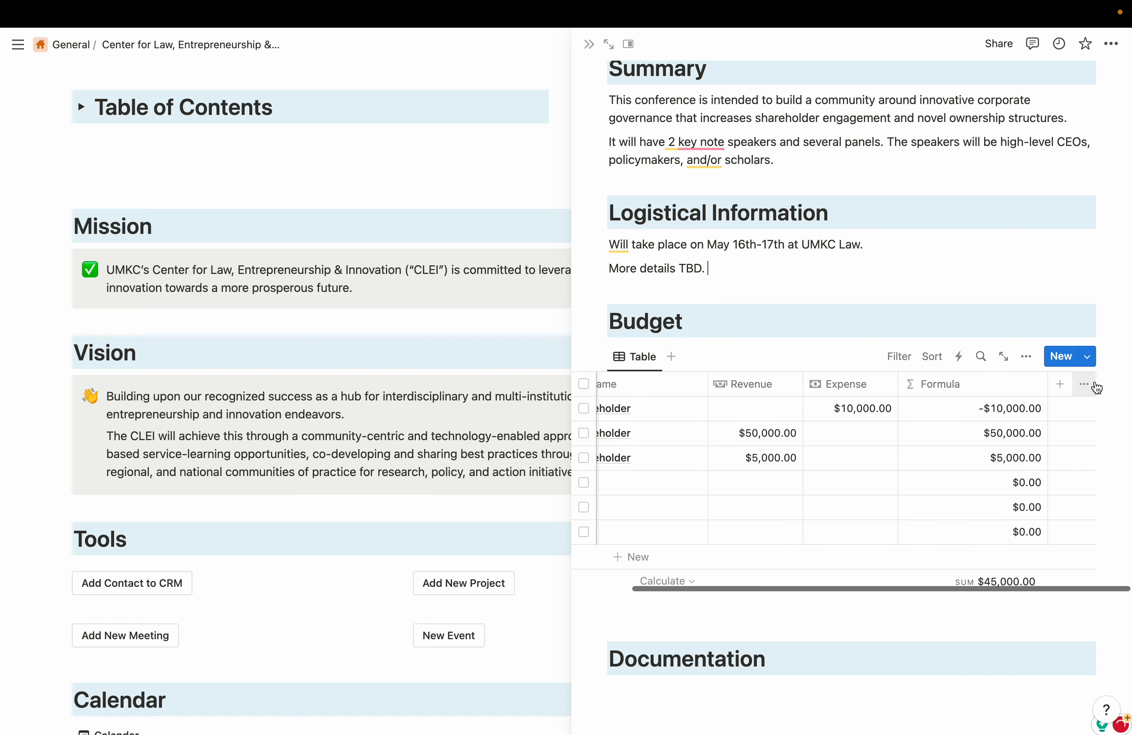
scroll(831, 475, left, 3)
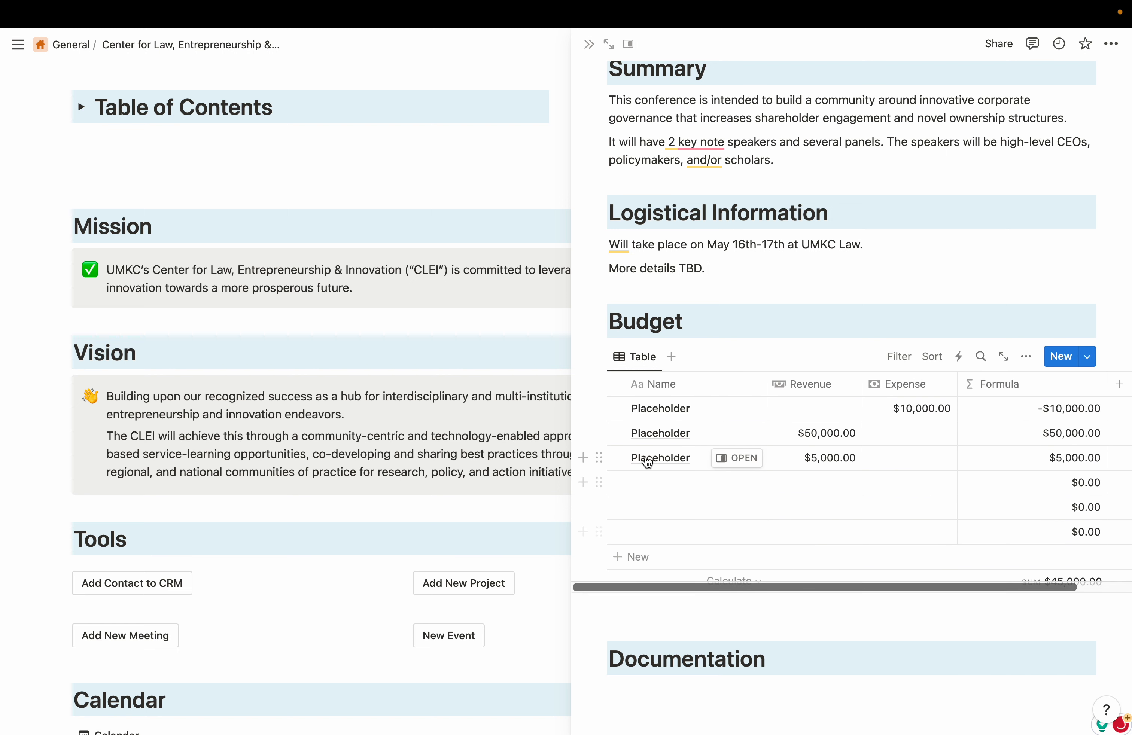
Rename the first placeholder row in the Budget table to "Speaker Travel", keeping its expense amount
click(664, 411)
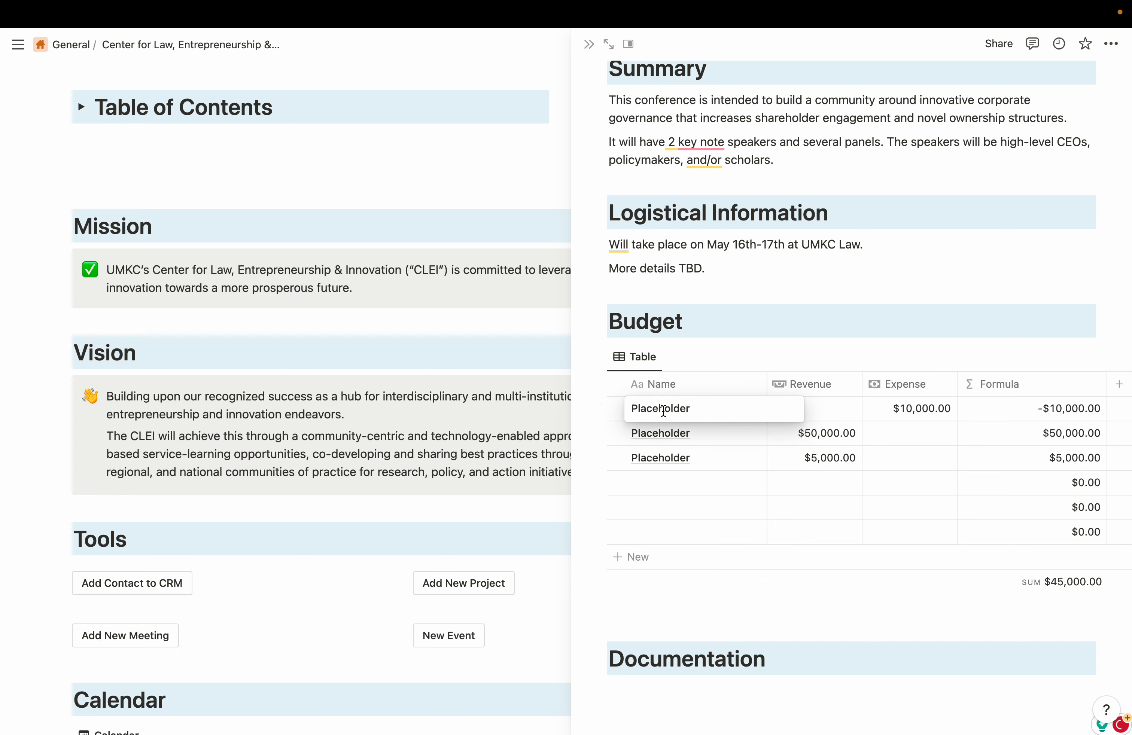
double_click(663, 412)
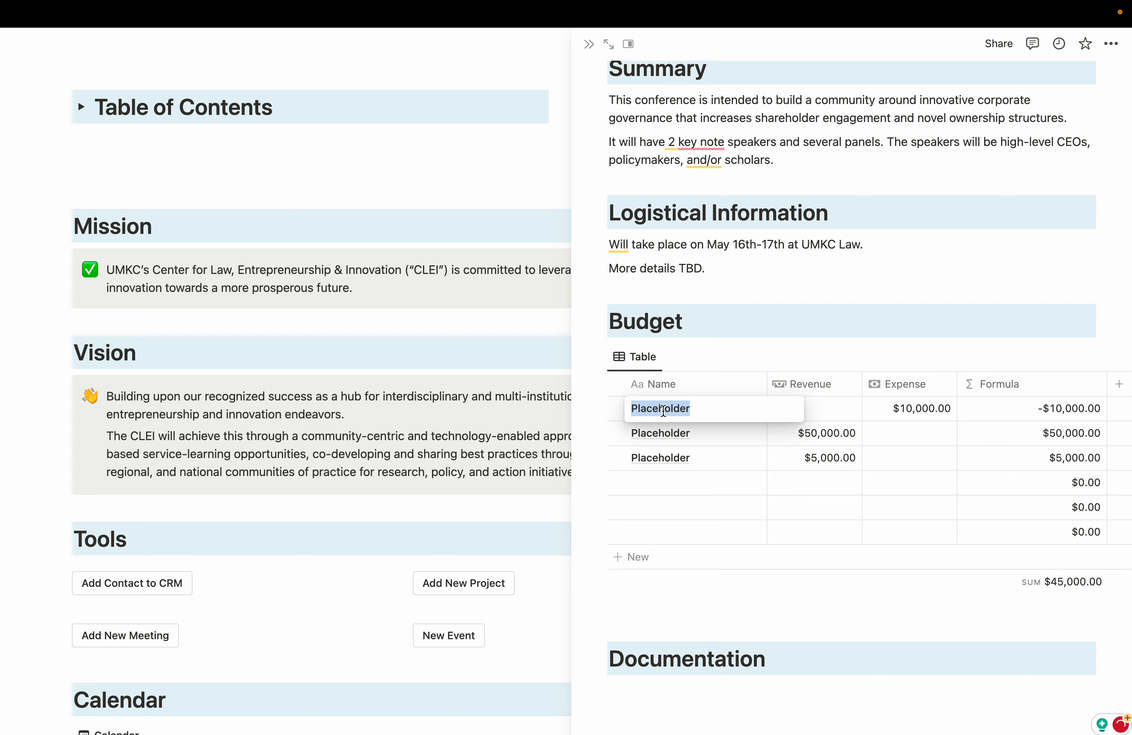
text(Travel)
key(BackSpace)
key(BackSpace)
key(BackSpace)
key(BackSpace)
key(BackSpace)
key(BackSpace)
text(Speaker Travel)
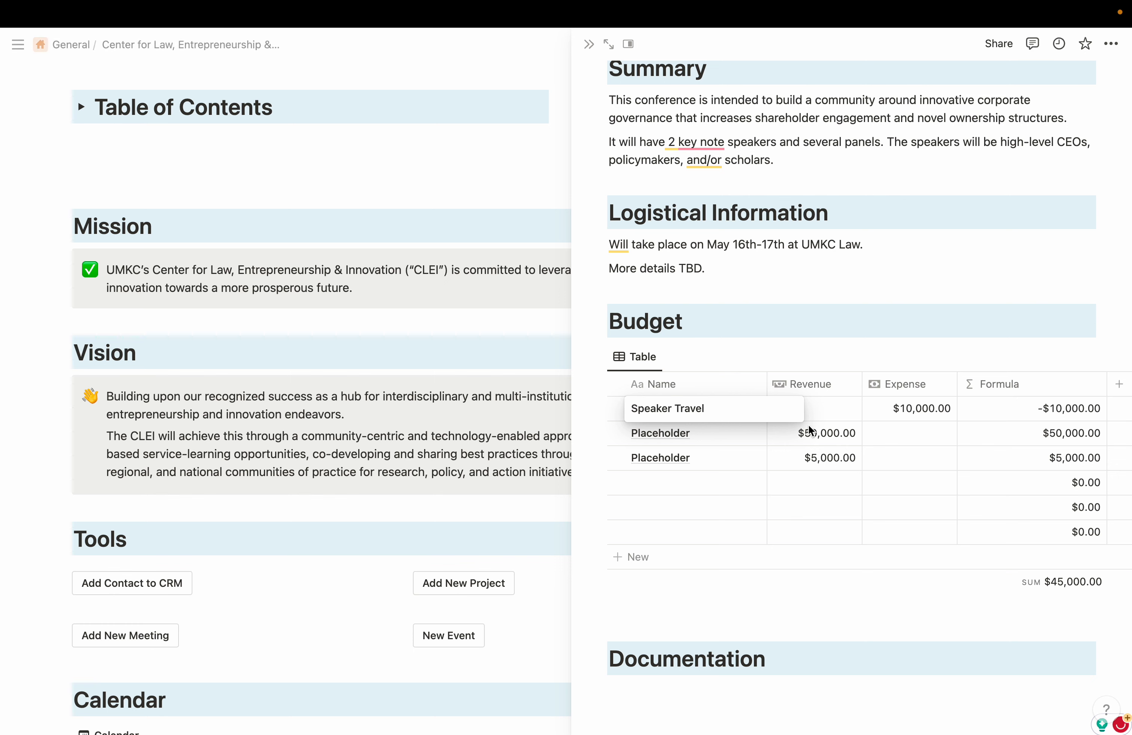
click(905, 416)
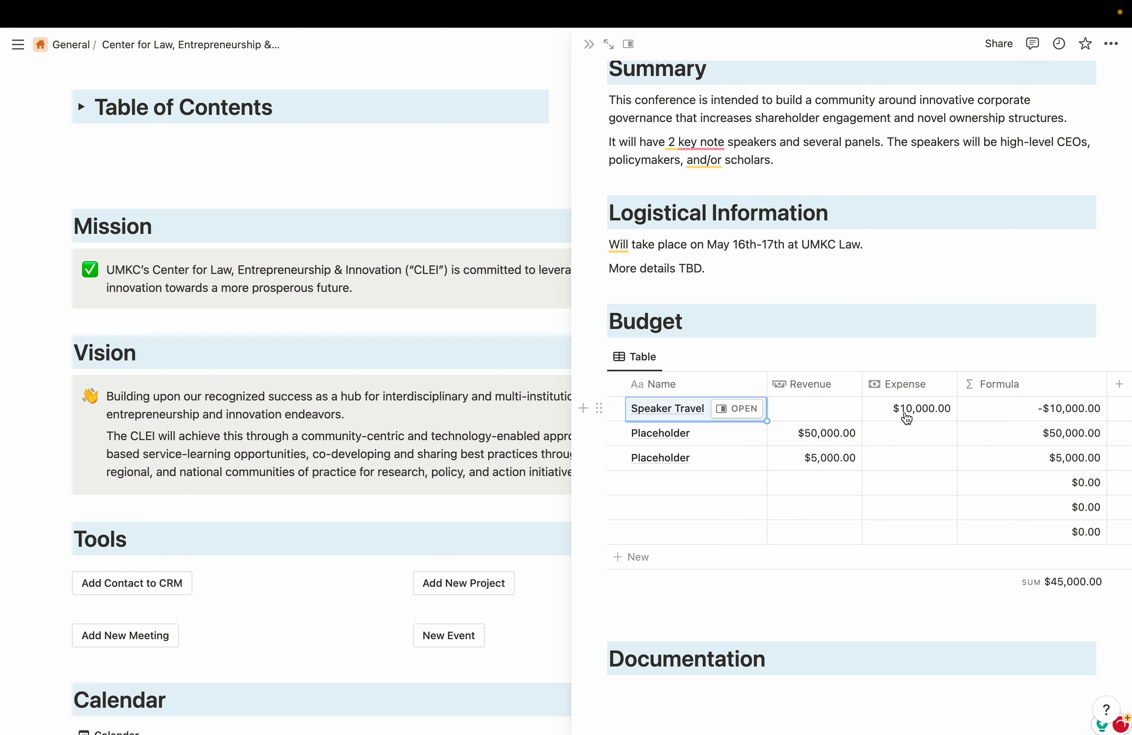
click(921, 412)
key(Return)
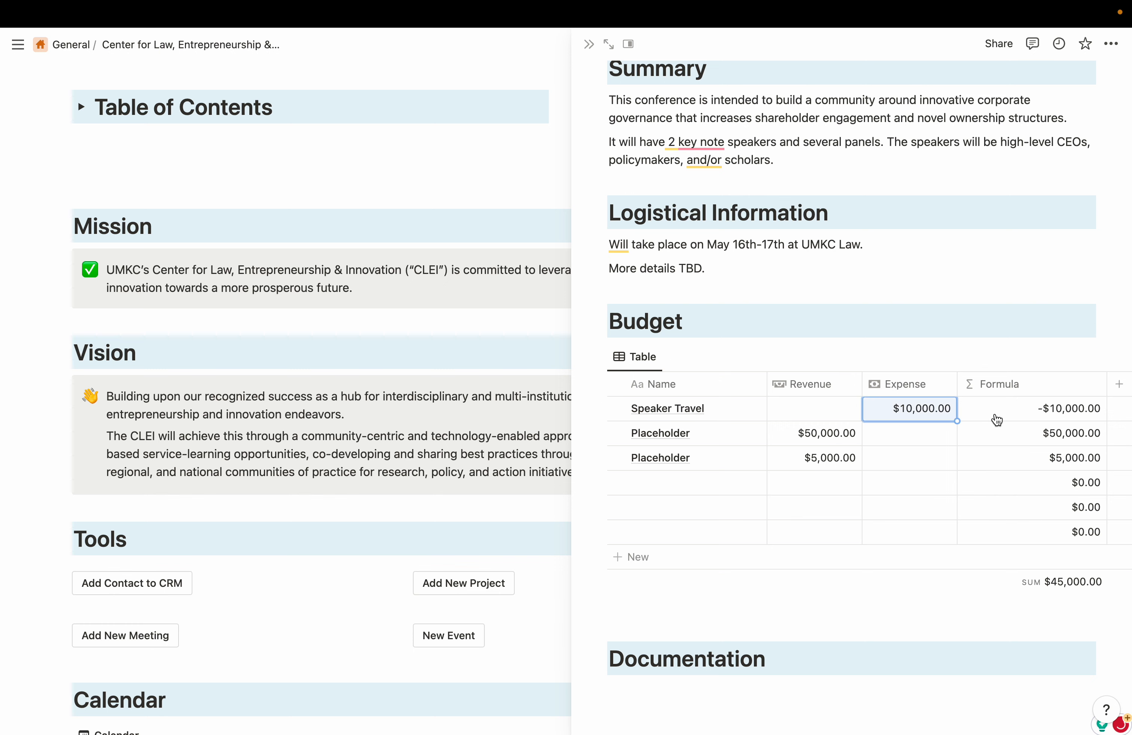
Rename the second row of the Budget table to "CLE Revenue"
double_click(671, 428)
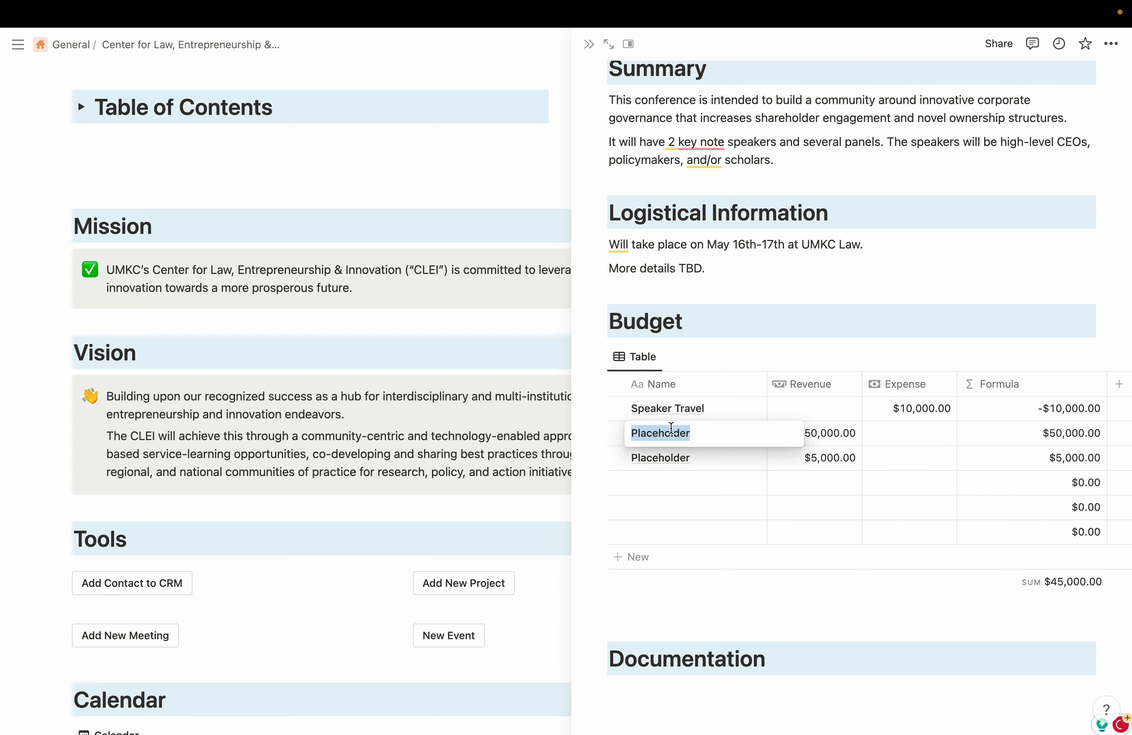
text(CLE Reve)
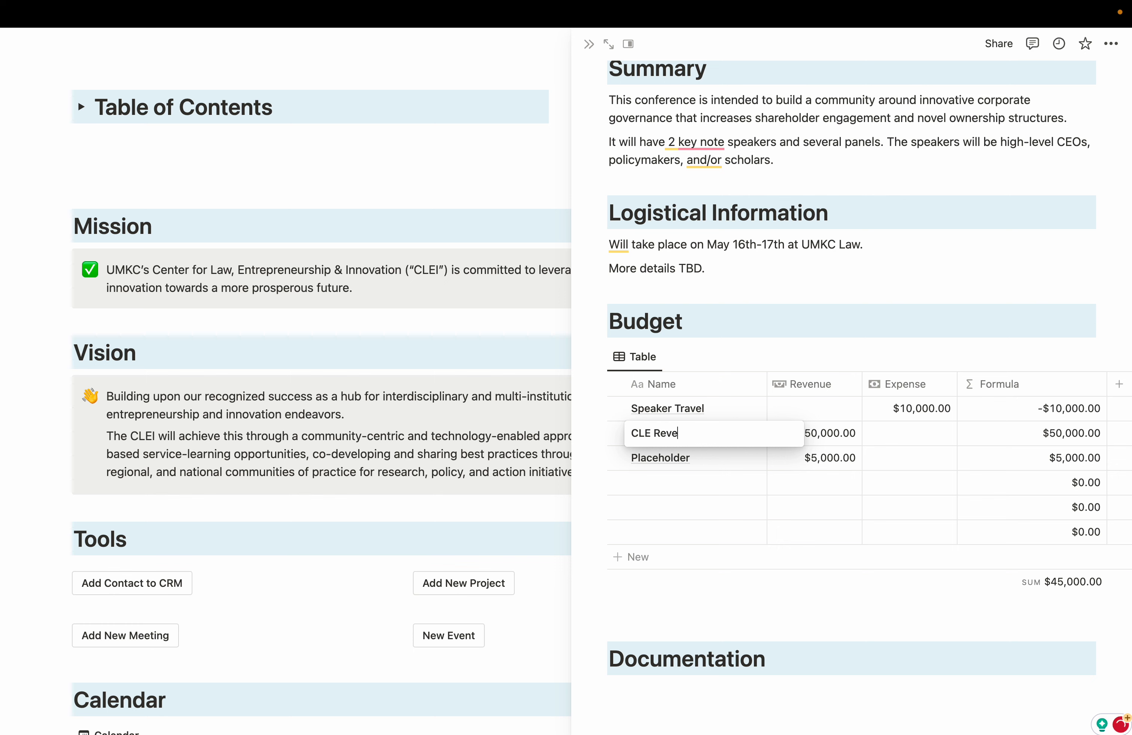
text(nue)
click(840, 433)
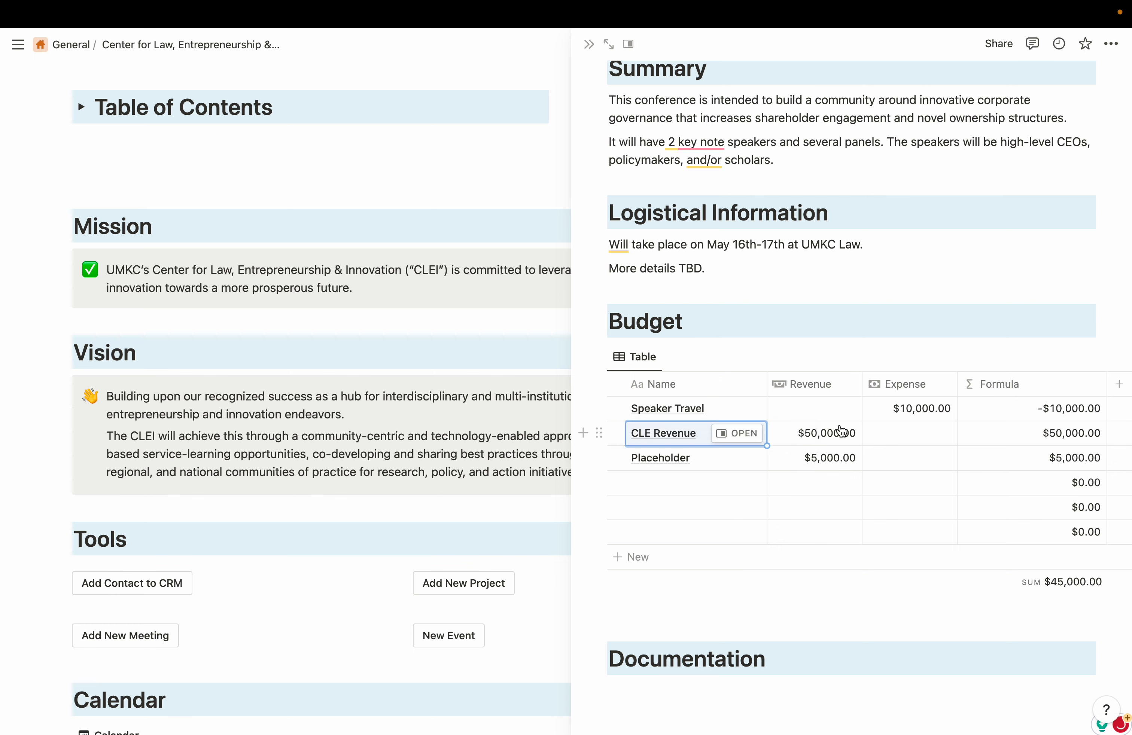
Set the CLE Revenue row's revenue amount to 15,000
click(840, 433)
key(BackSpace)
key(BackSpace)
key(BackSpace)
key(BackSpace)
key(BackSpace)
key(BackSpace)
key(BackSpace)
key(BackSpace)
key(BackSpace)
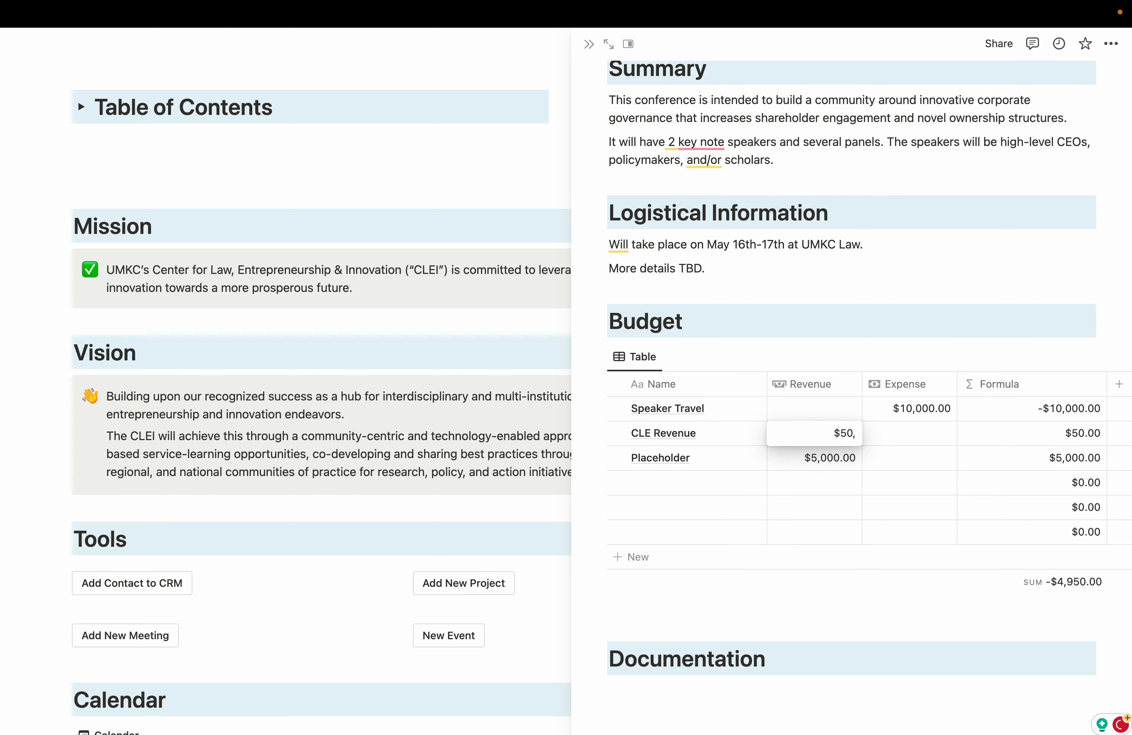
text(15,000)
key(Return)
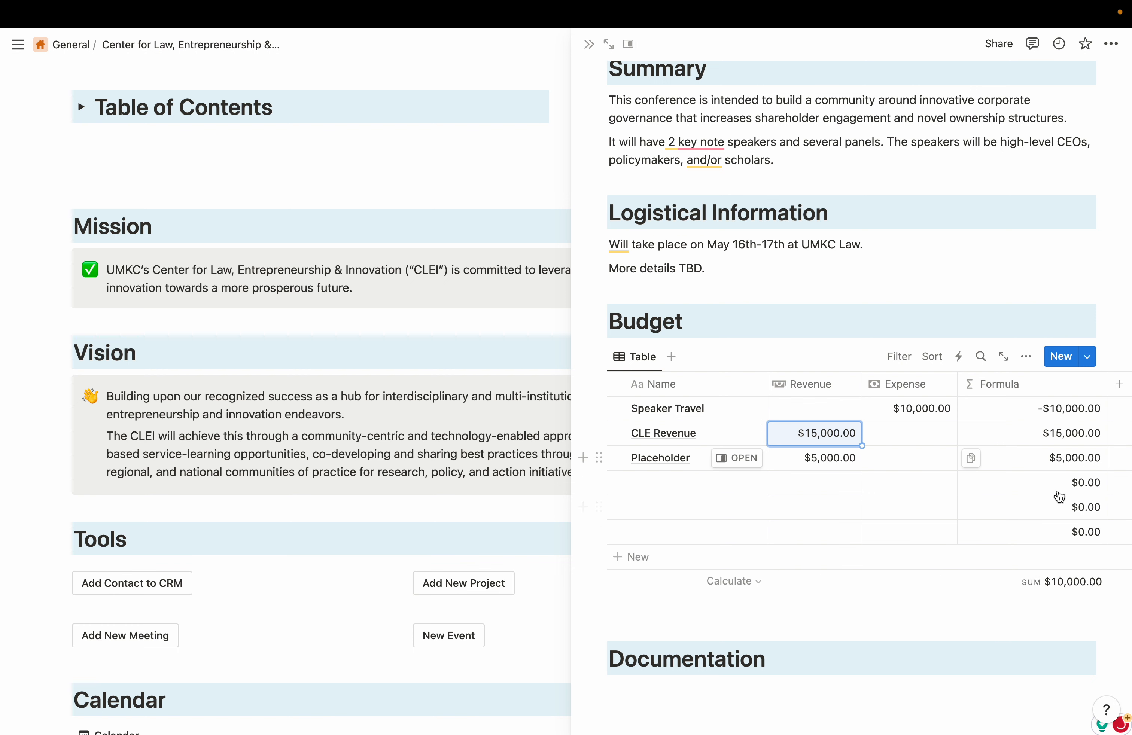
Browse the block and embed options matching "Li" under Documentation, through Google Drive, OneDrive and Dropbox, and clear the command without inserting anything
scroll(903, 564, down, 1)
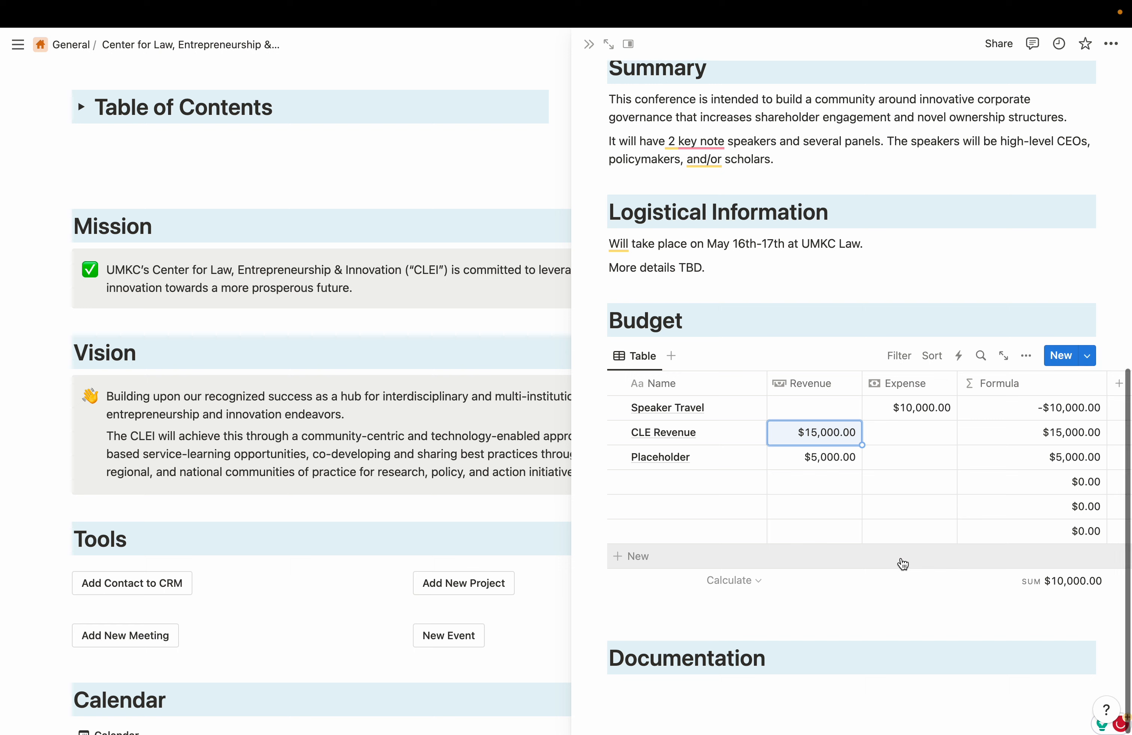
click(650, 690)
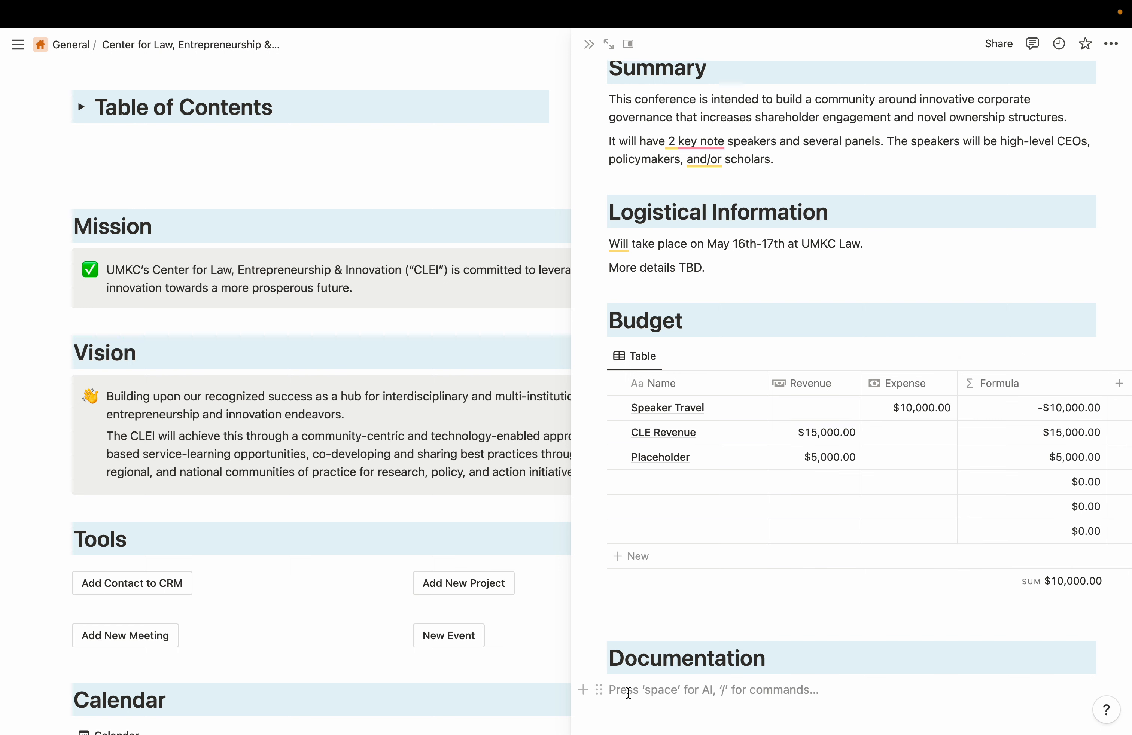
text(/LIOnk)
key(BackSpace)
key(BackSpace)
key(BackSpace)
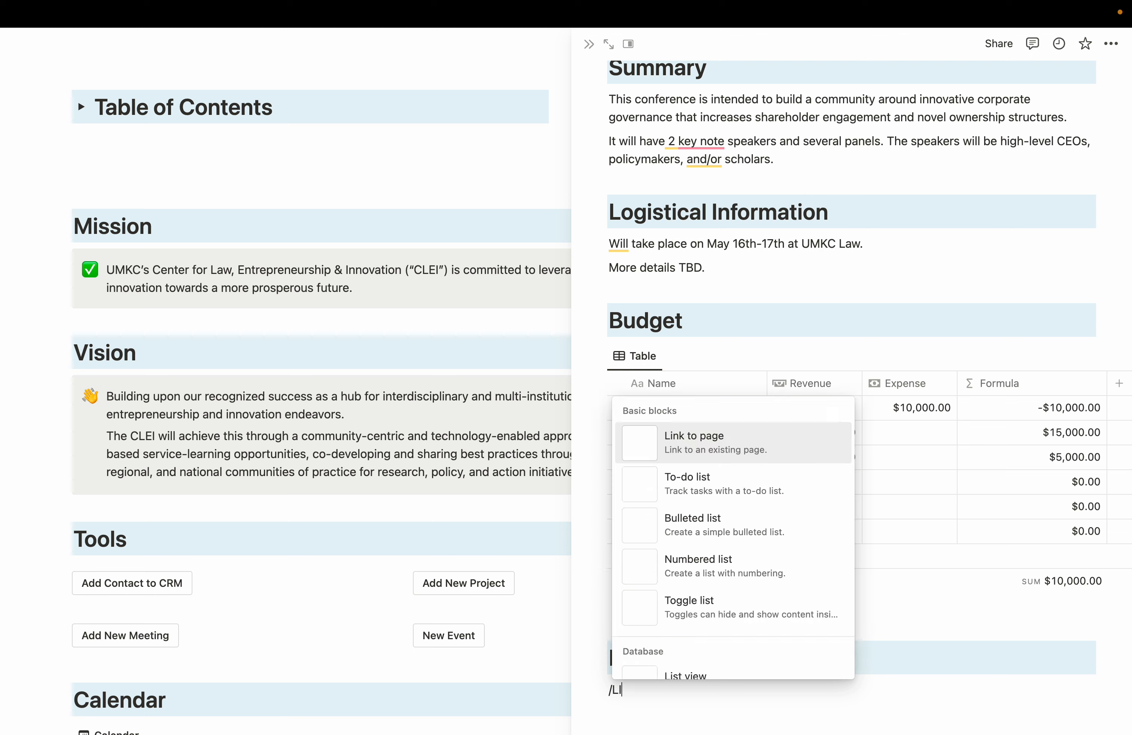
key(BackSpace)
text(i)
scroll(706, 639, down, 2)
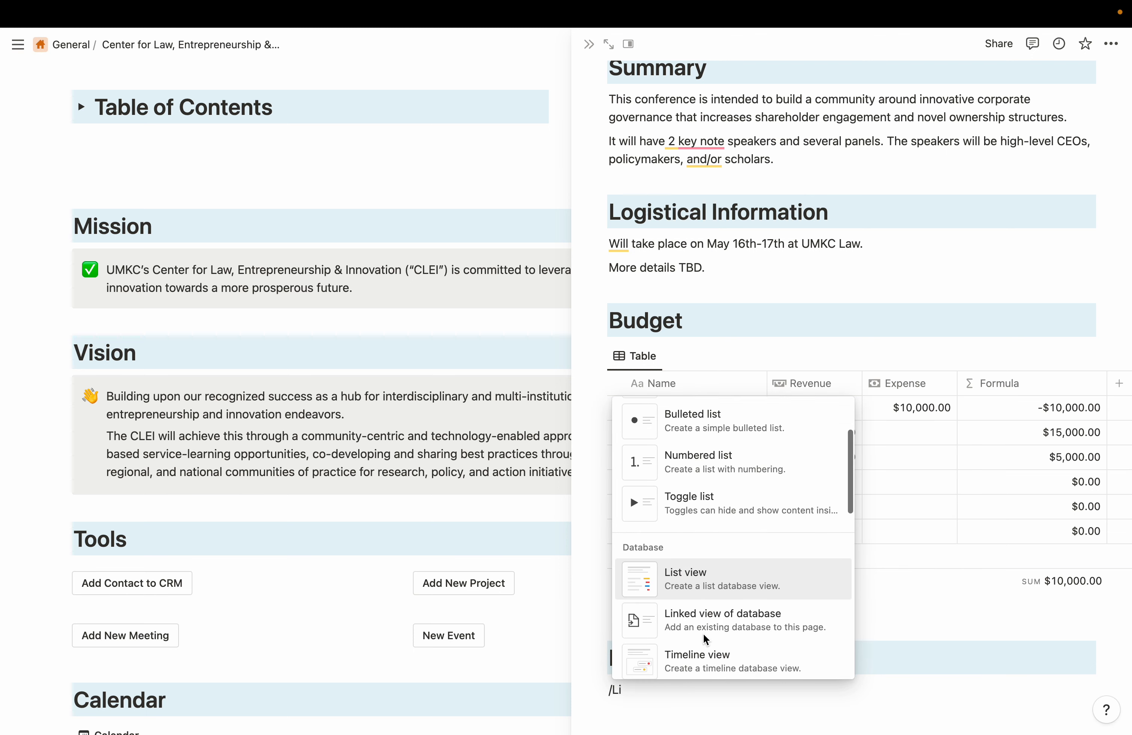
scroll(716, 621, down, 5)
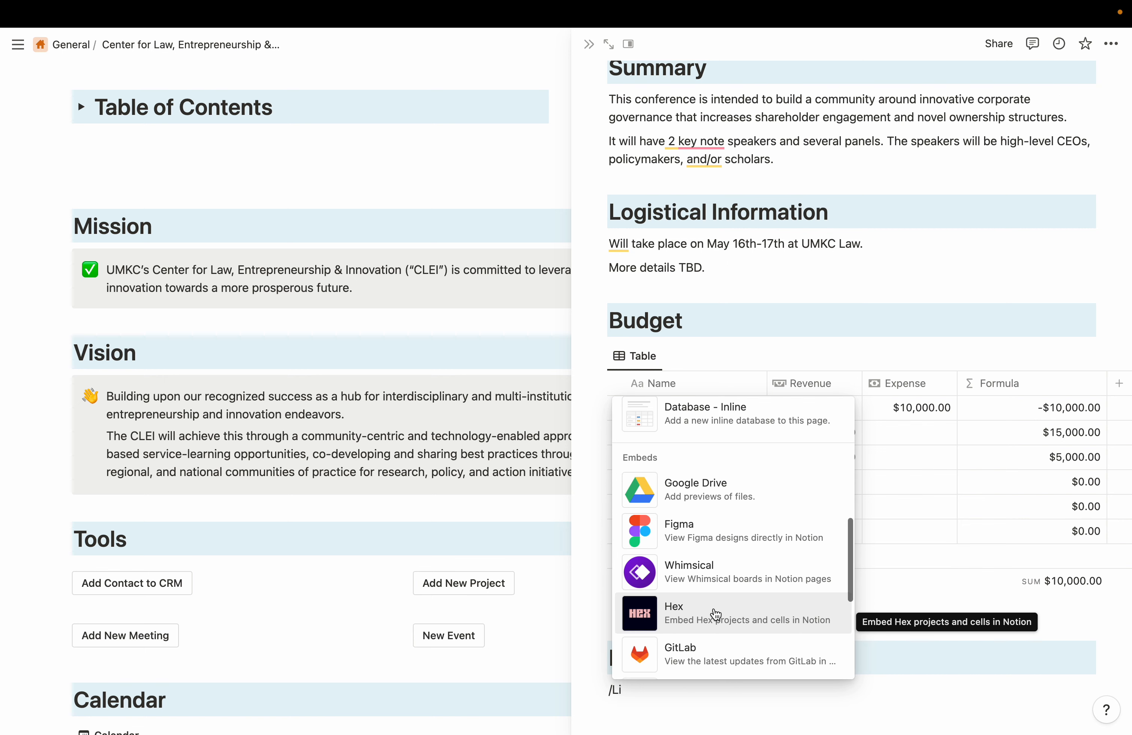
scroll(716, 614, down, 8)
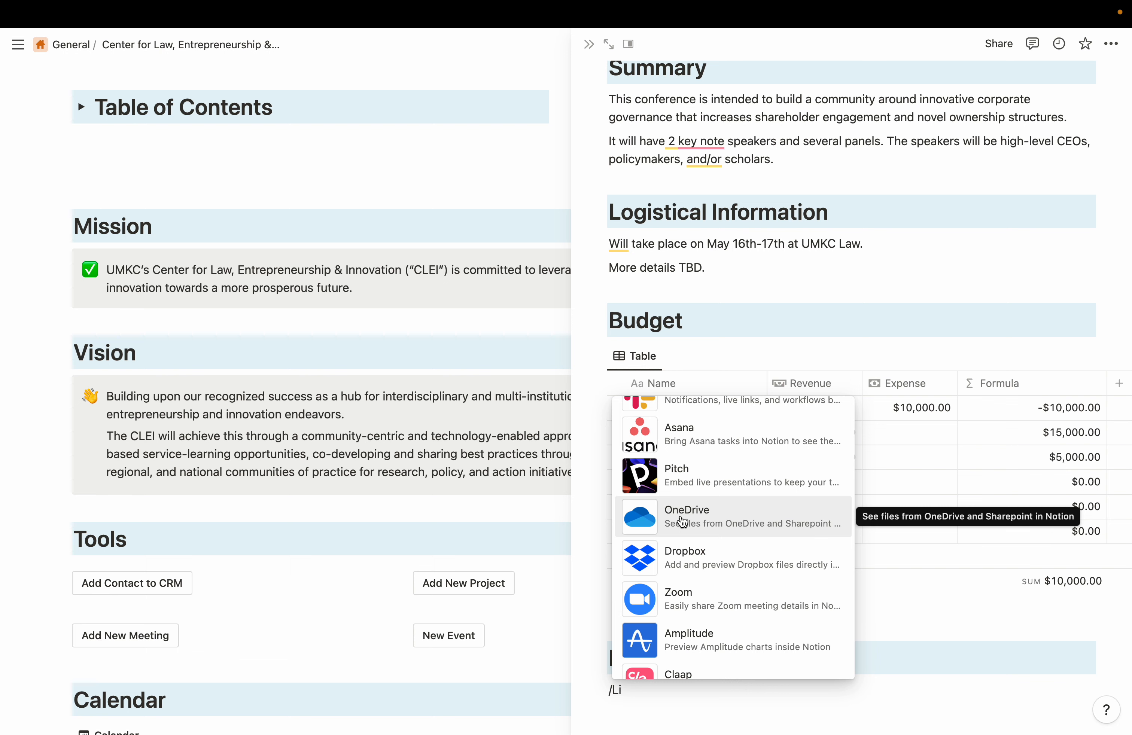
click(697, 715)
key(BackSpace)
key(BackSpace)
key(BackSpace)
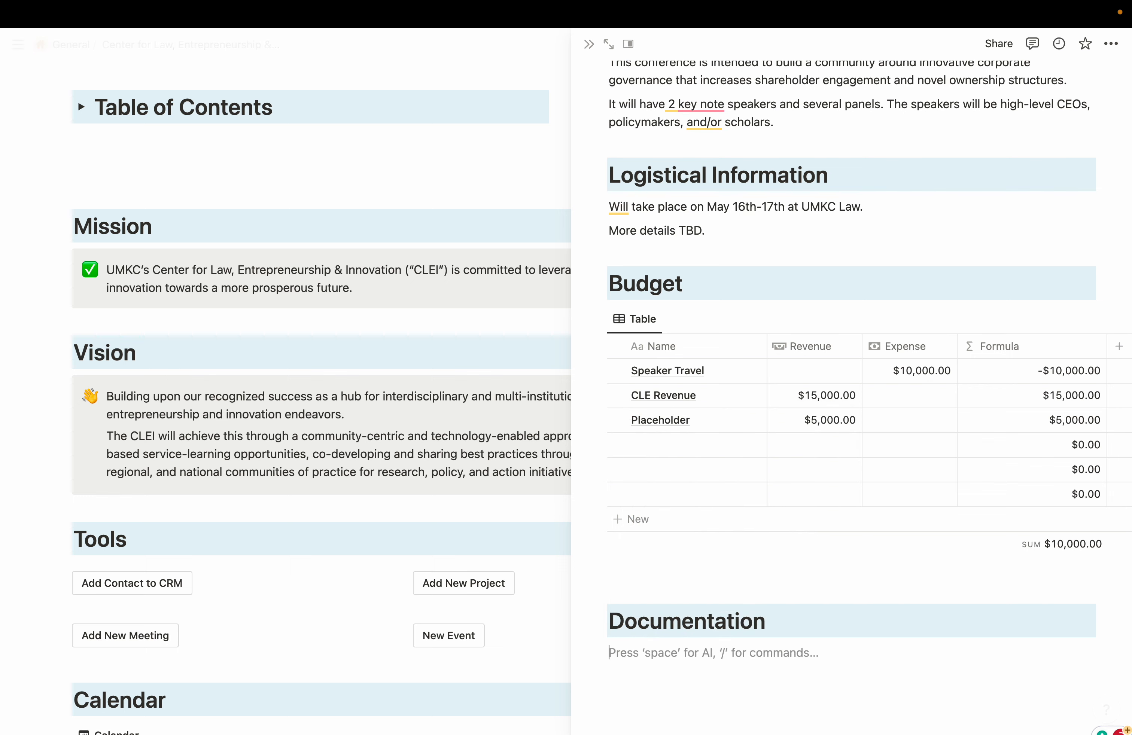
Review the whole Corporate Governance Conference page, from its properties through Summary, Logistical Information and Budget to Documentation
scroll(687, 557, up, 4)
scroll(686, 557, up, 9)
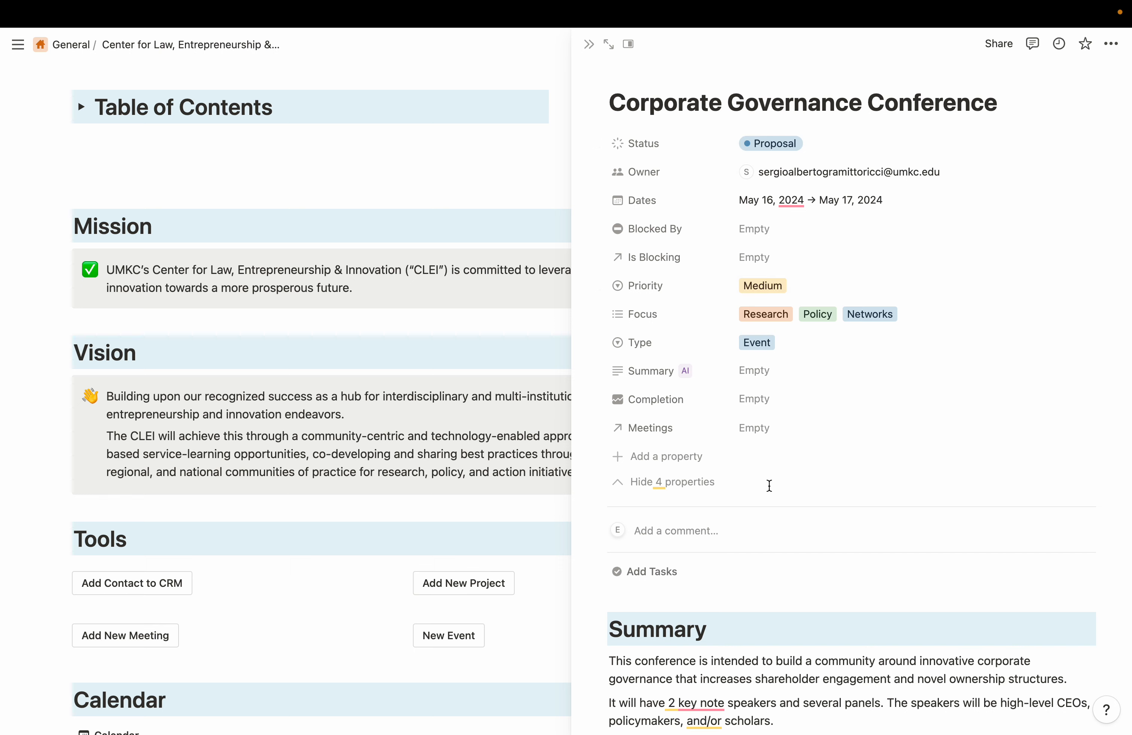
scroll(769, 485, down, 3)
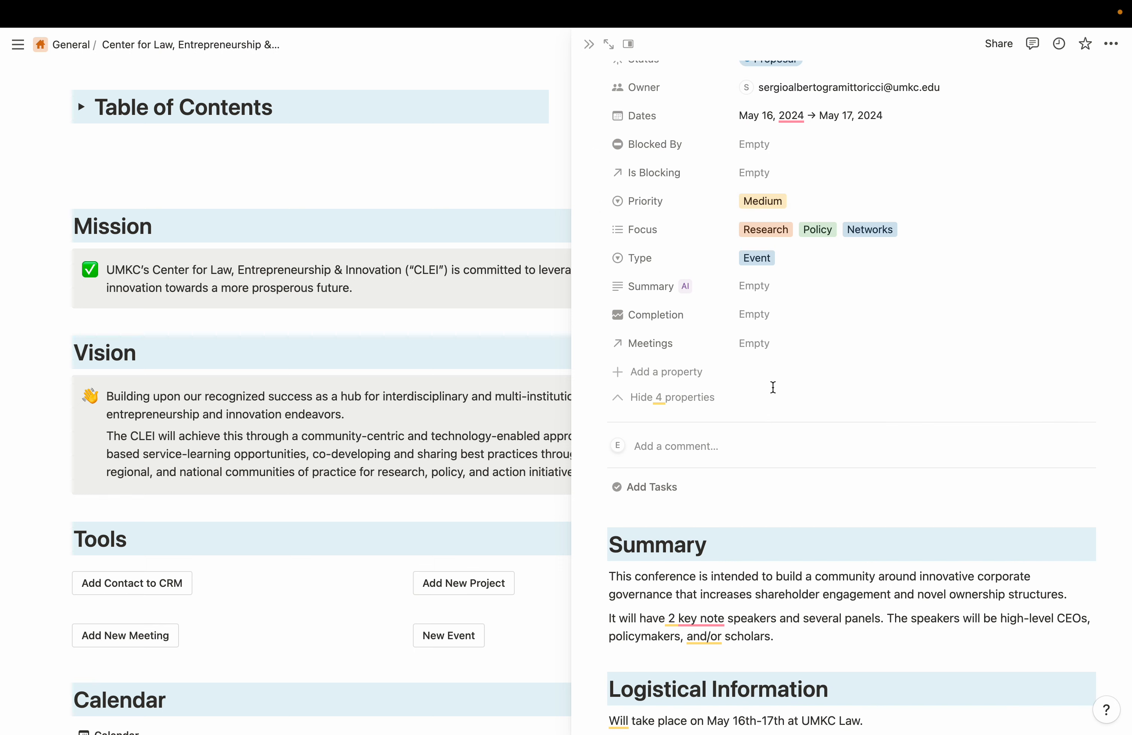
scroll(773, 388, down, 2)
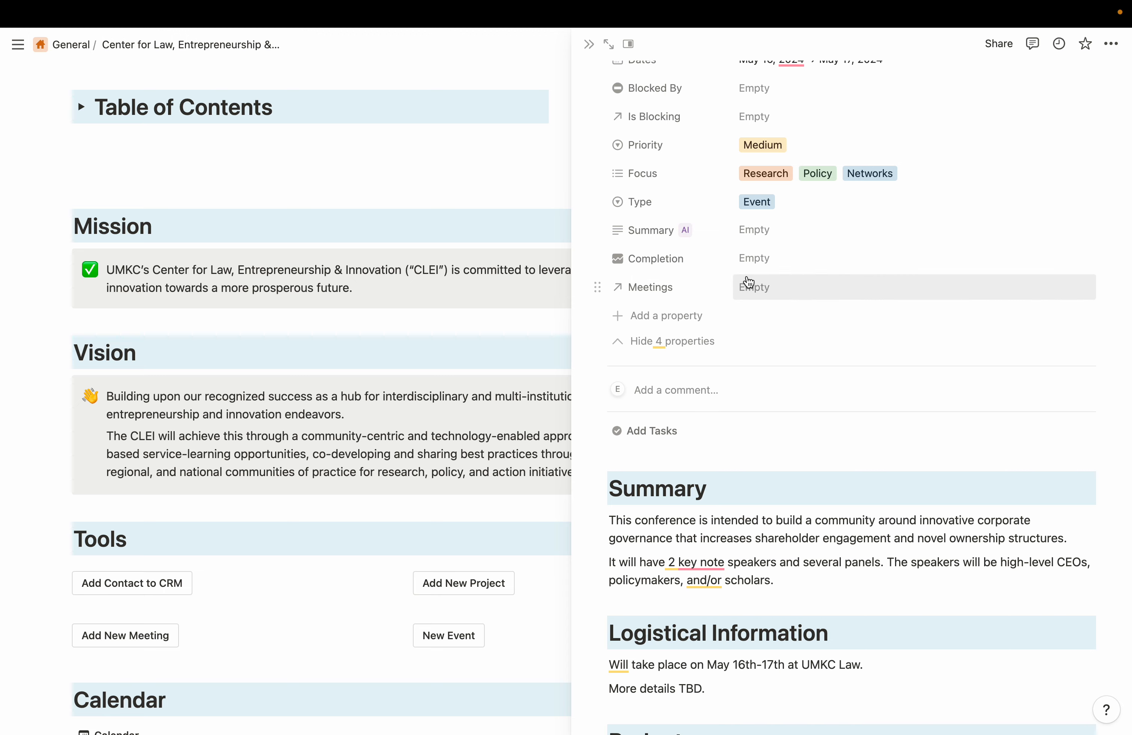
scroll(748, 283, down, 10)
scroll(748, 435, up, 13)
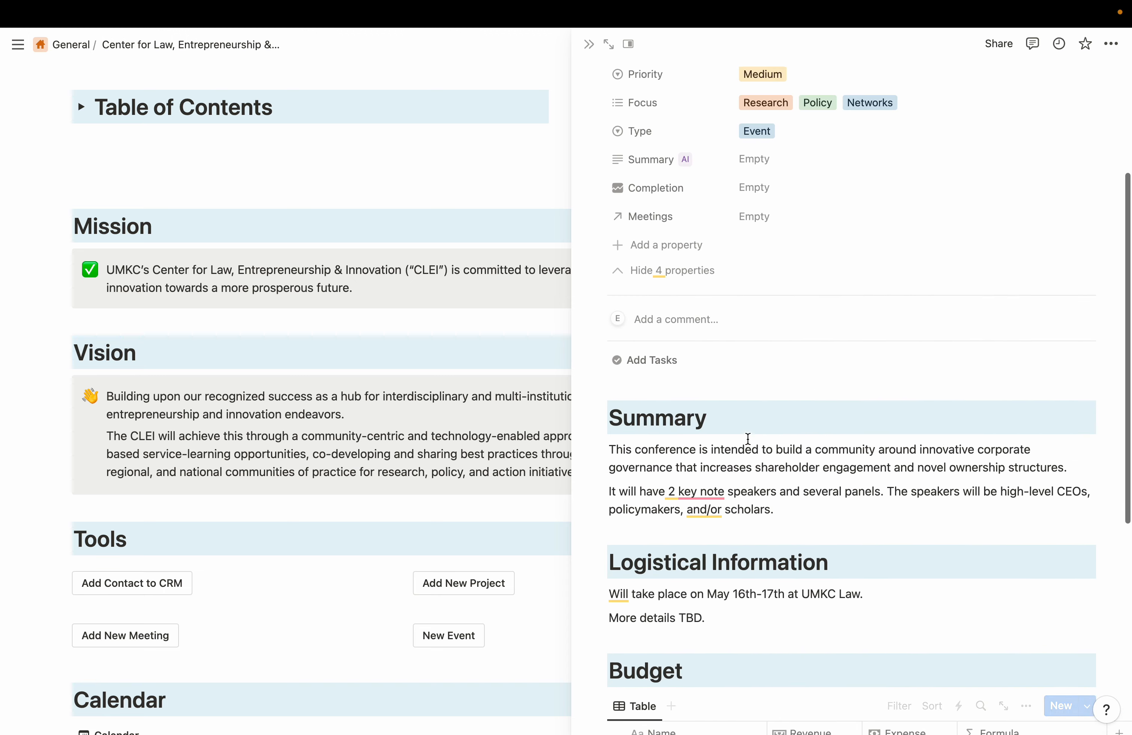
scroll(748, 443, down, 13)
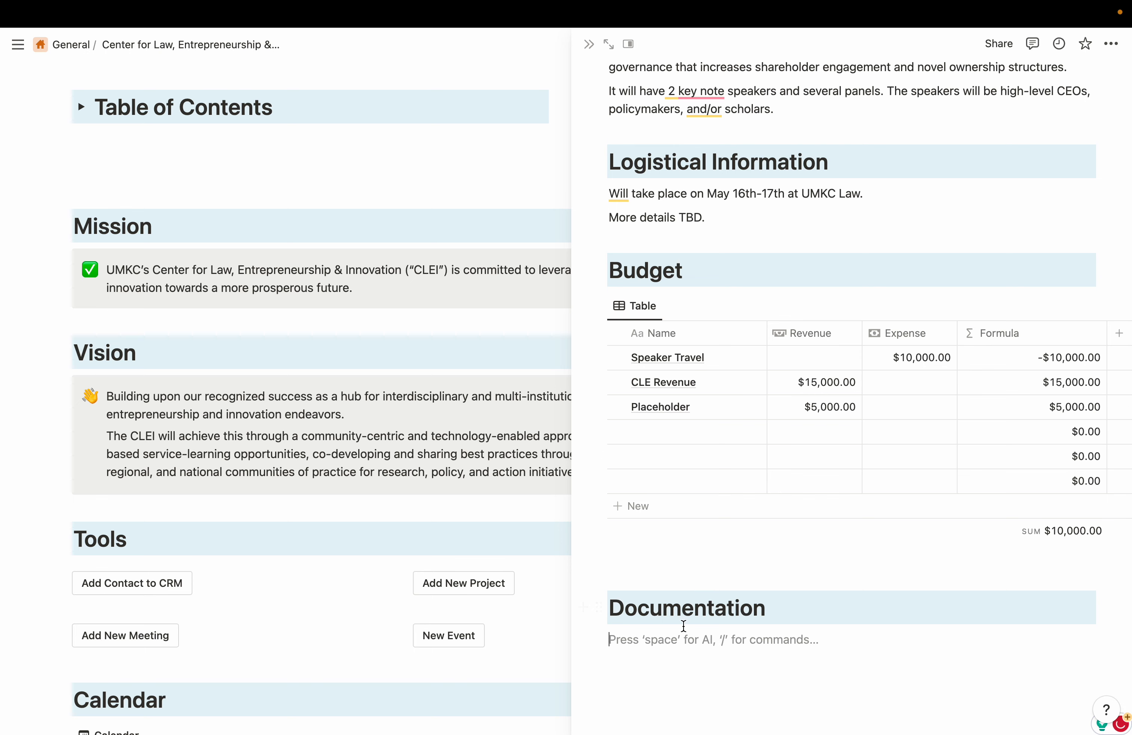
scroll(682, 622, up, 10)
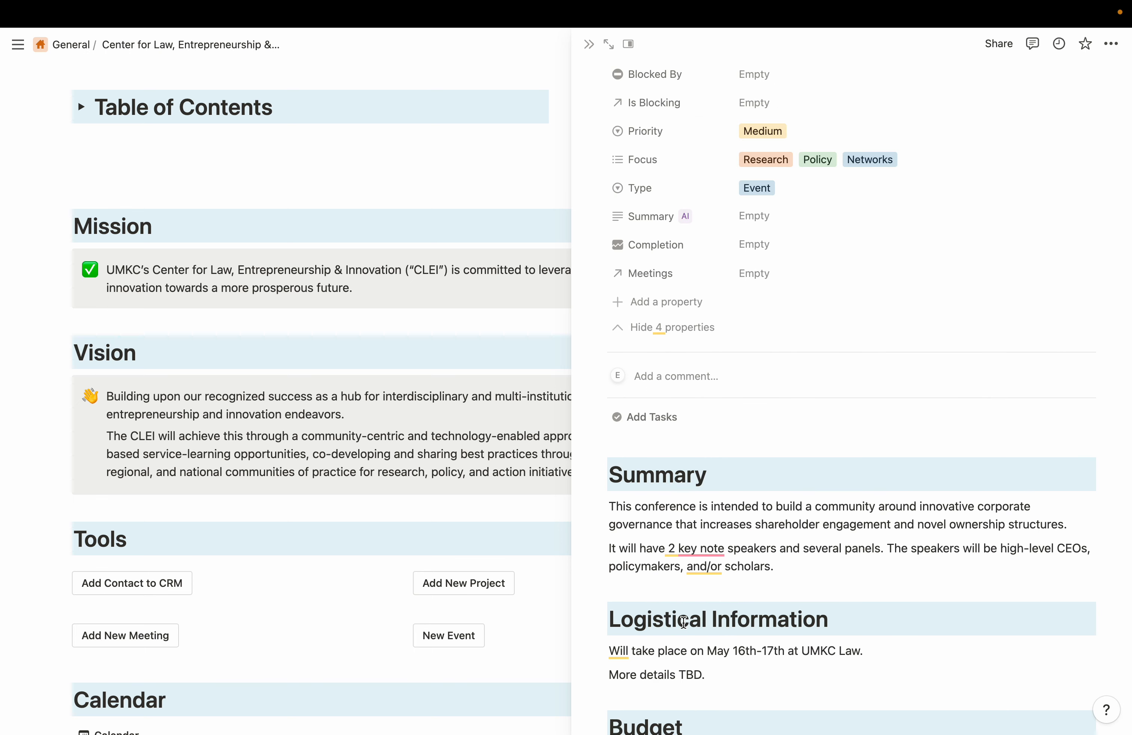
scroll(682, 621, up, 3)
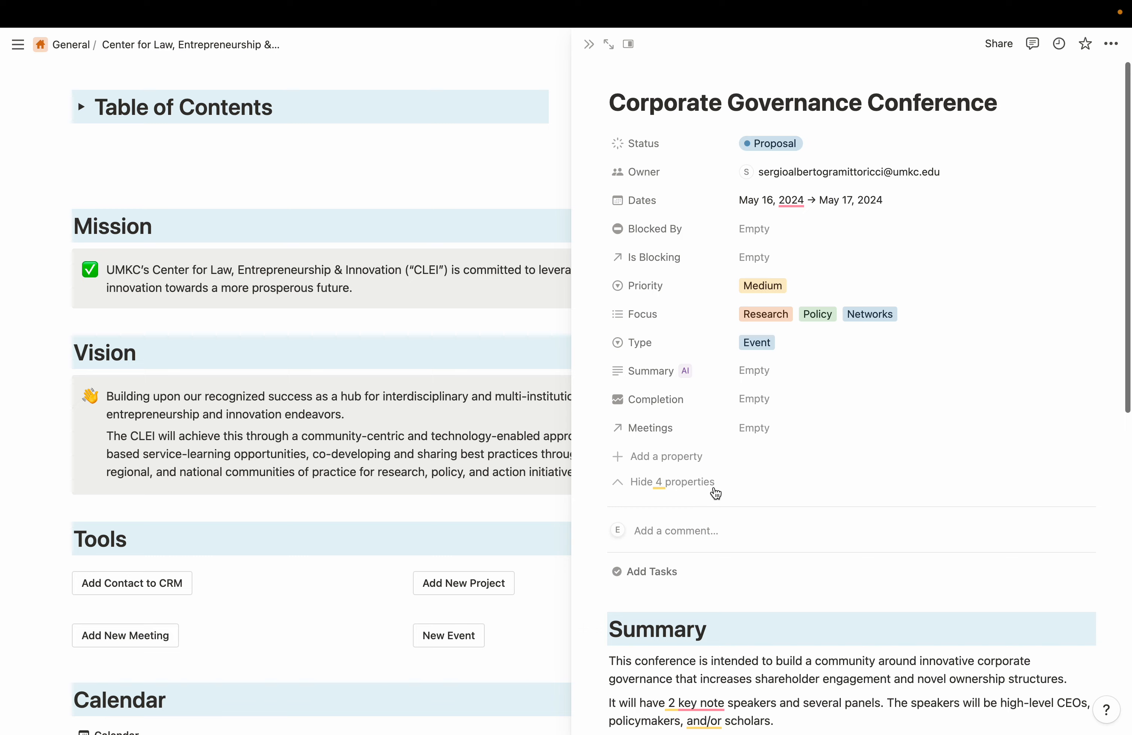
Close the conference page, expand the Resources section on the center's main page and open the Projects database
click(588, 44)
scroll(748, 573, down, 15)
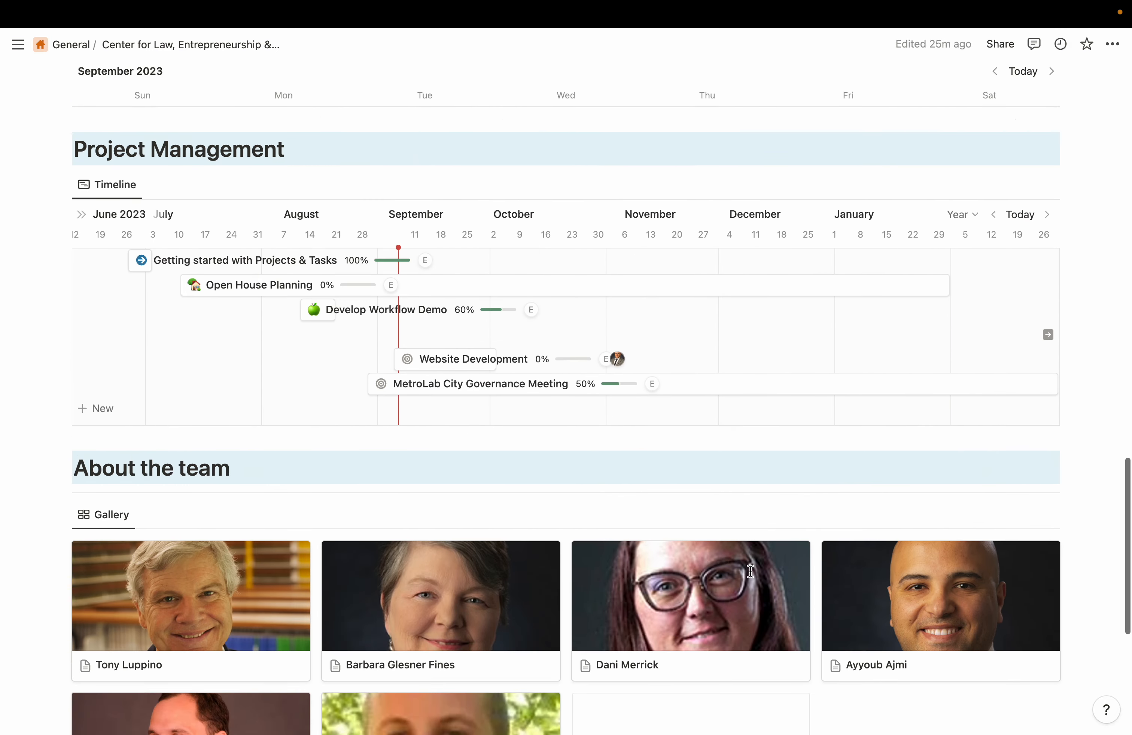
scroll(750, 571, down, 8)
click(82, 505)
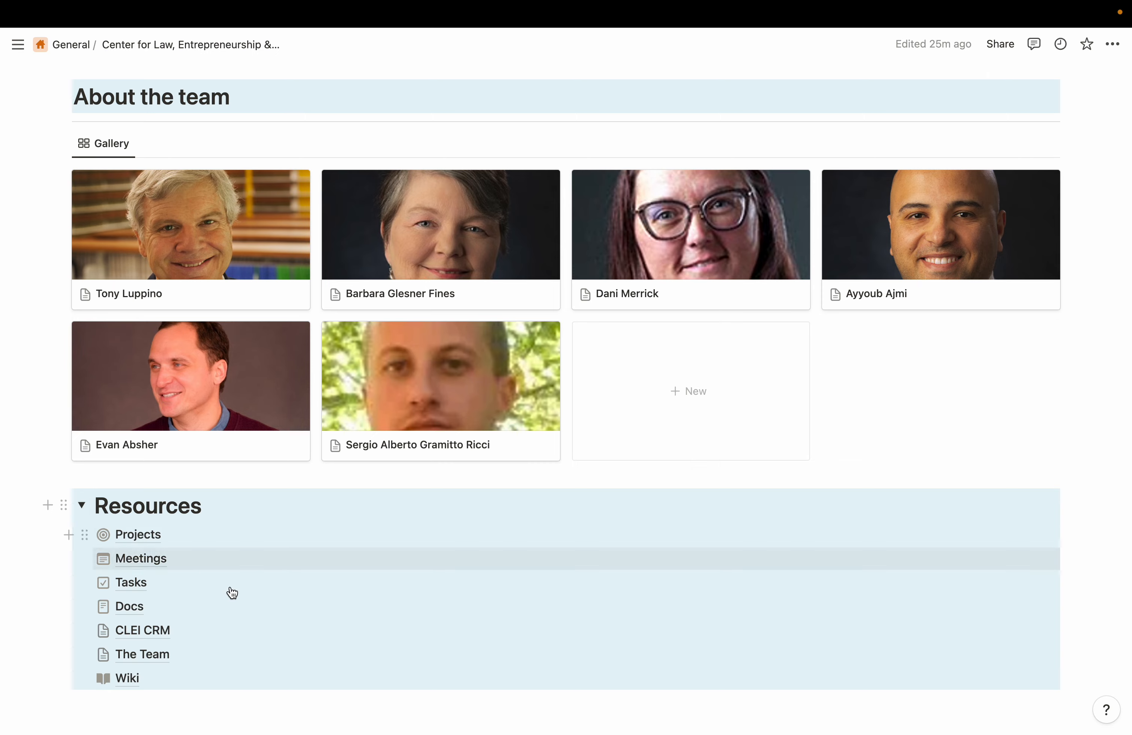
click(141, 536)
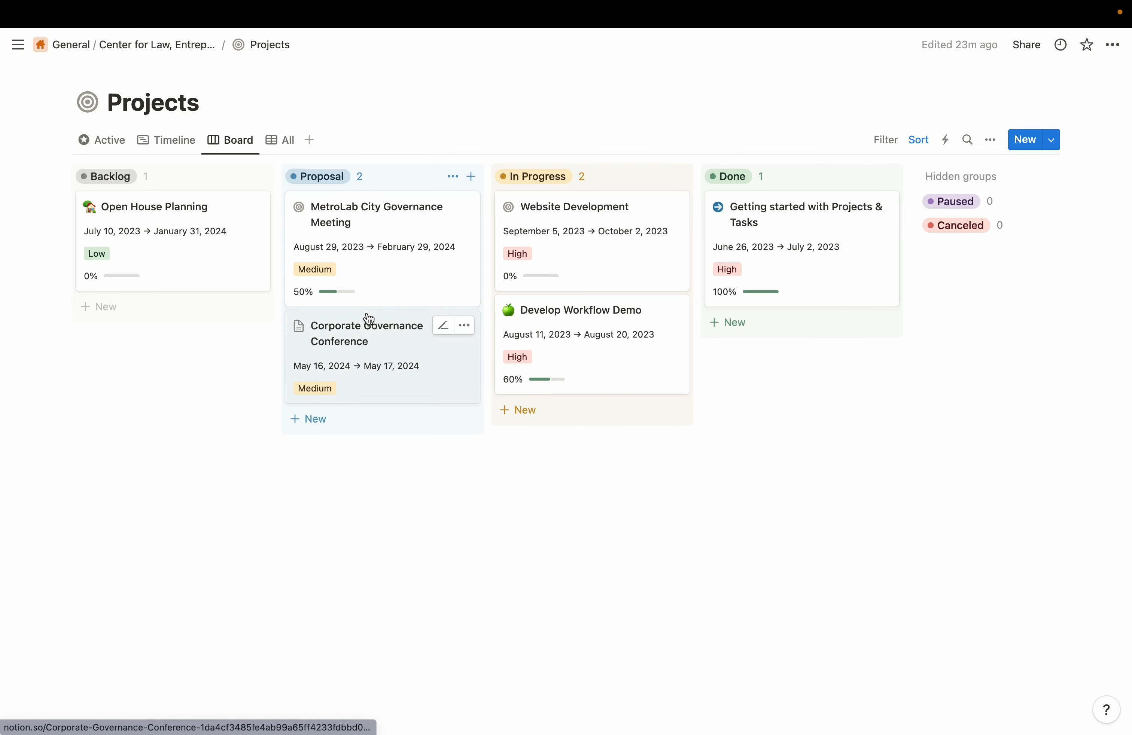